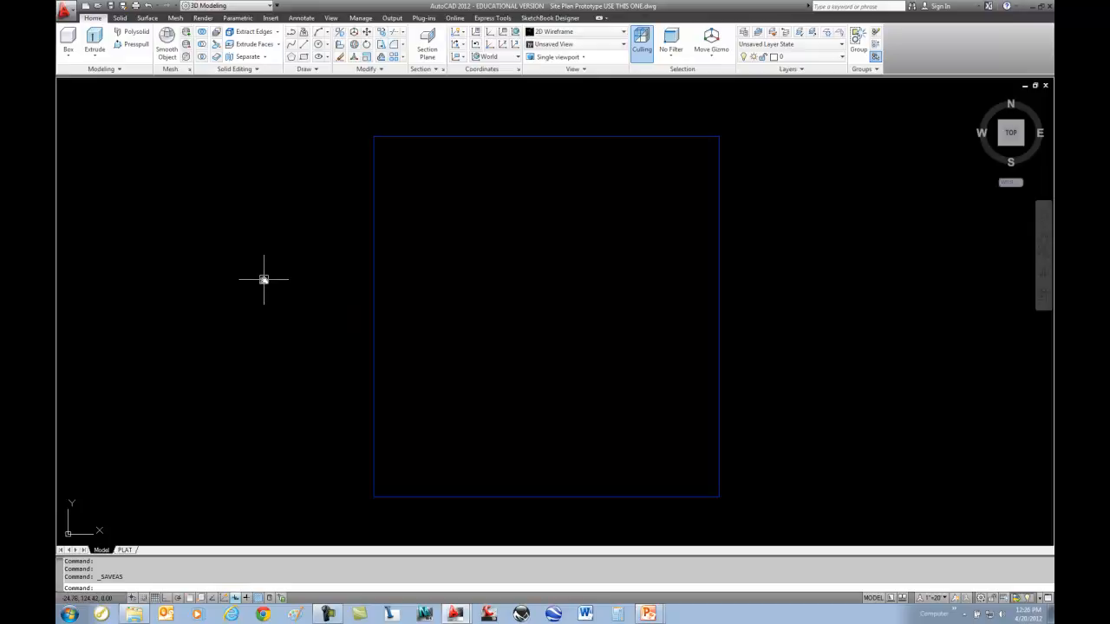
- Open the drawing units settings and set the length type to Decimal
{"action": "left_click", "coordinate": [66, 12]}
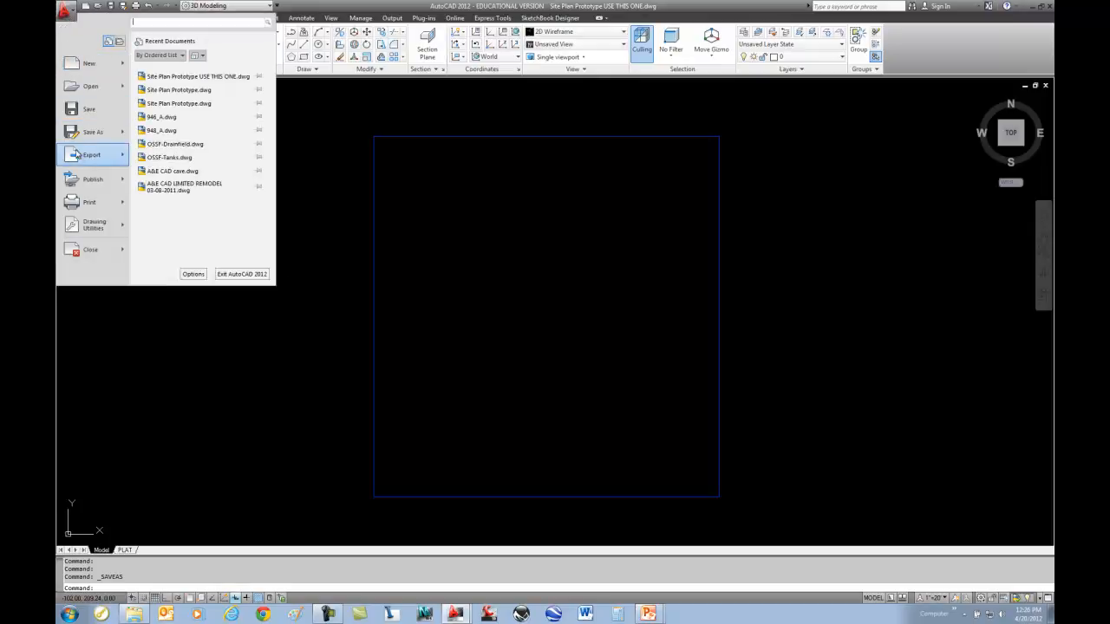
{"action": "mouse_move", "coordinate": [84, 226]}
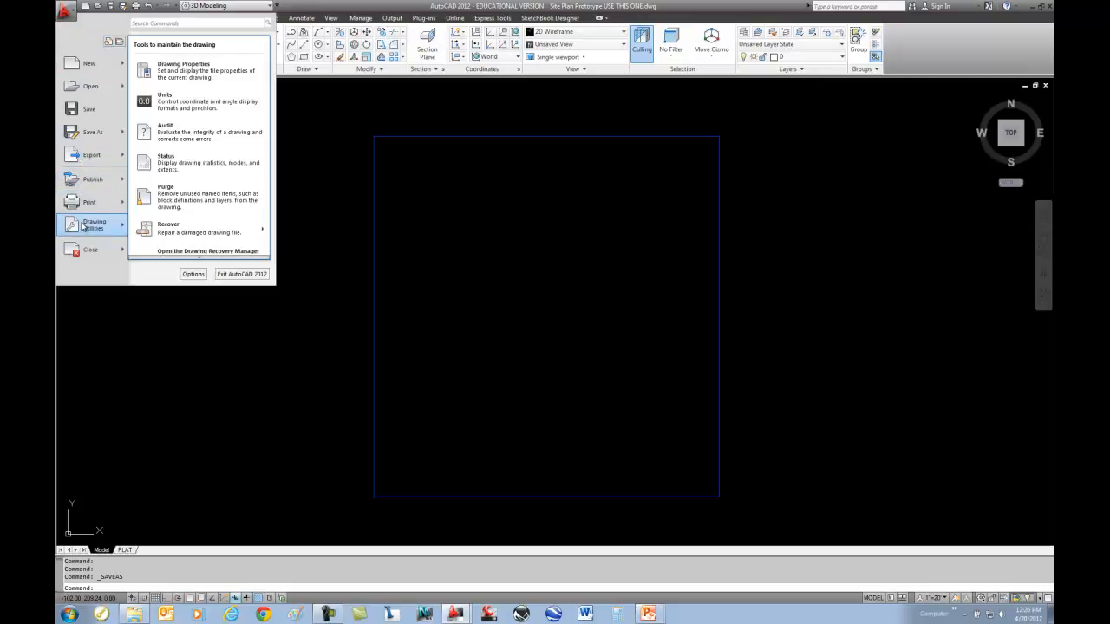
{"action": "left_click", "coordinate": [194, 108]}
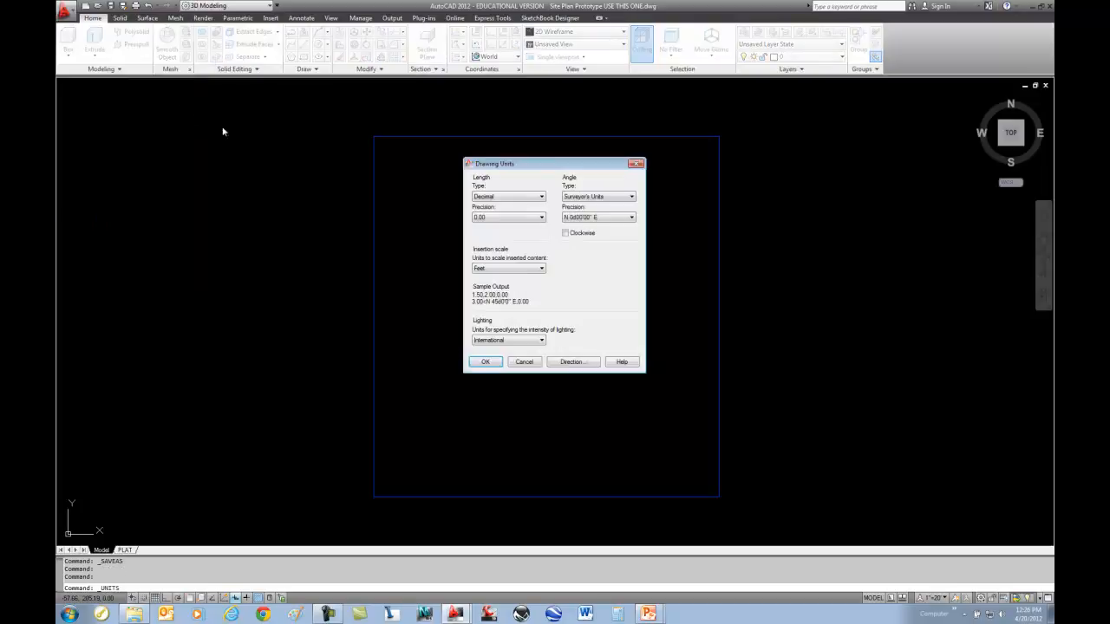
{"action": "left_click", "coordinate": [489, 198]}
{"action": "left_click", "coordinate": [486, 212]}
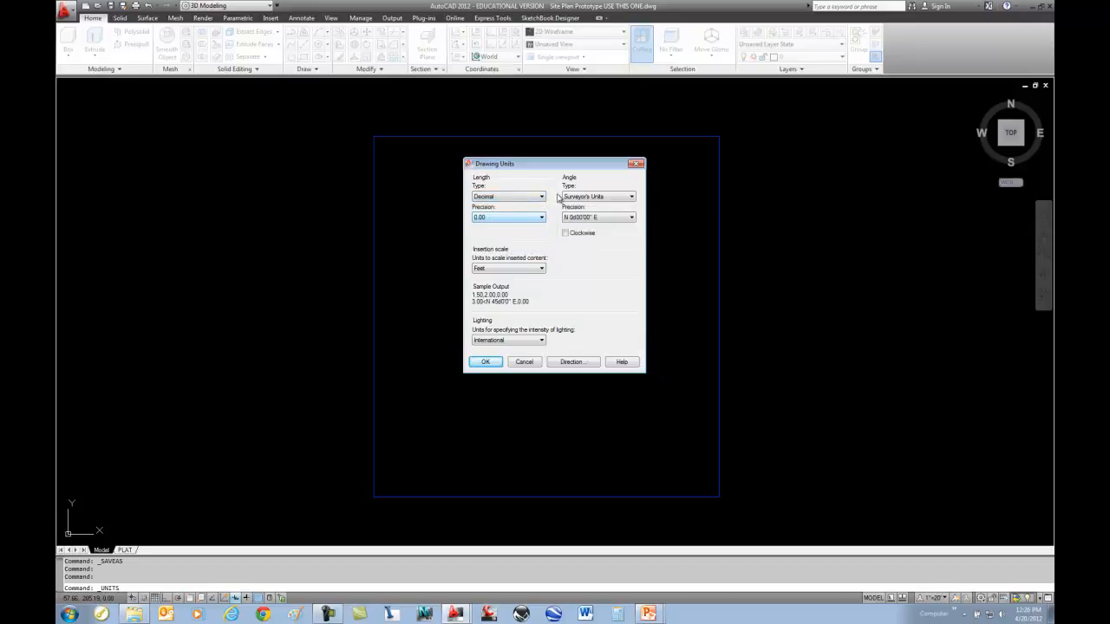
- Set the angle type to Surveyor's Units with precision N 0d00'00" E and accept the drawing units
{"action": "left_click", "coordinate": [592, 197]}
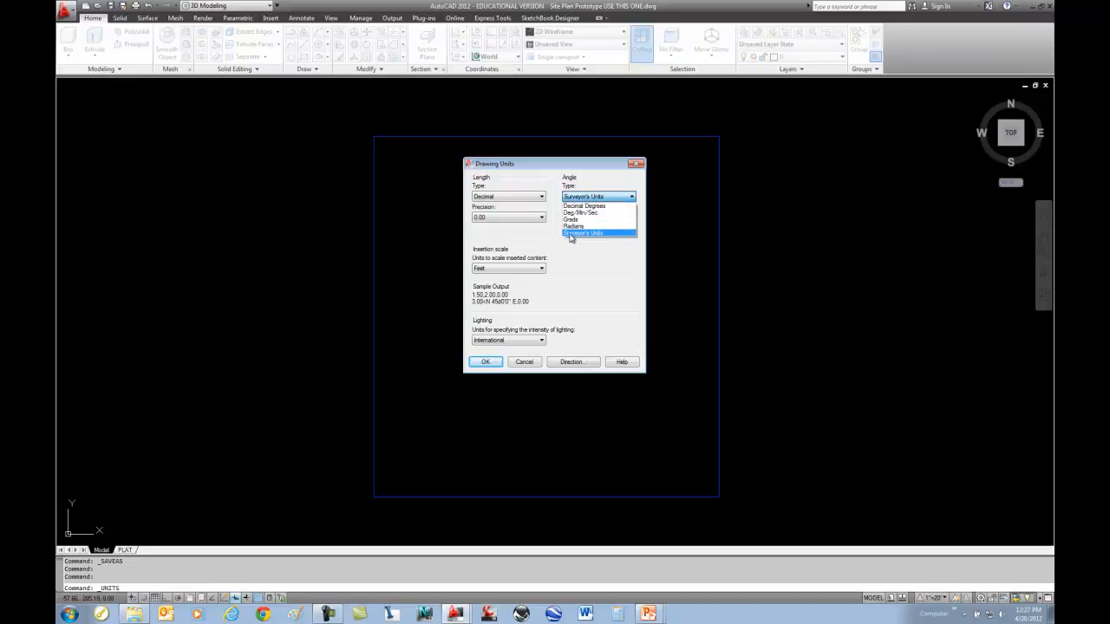
{"action": "left_click", "coordinate": [594, 233]}
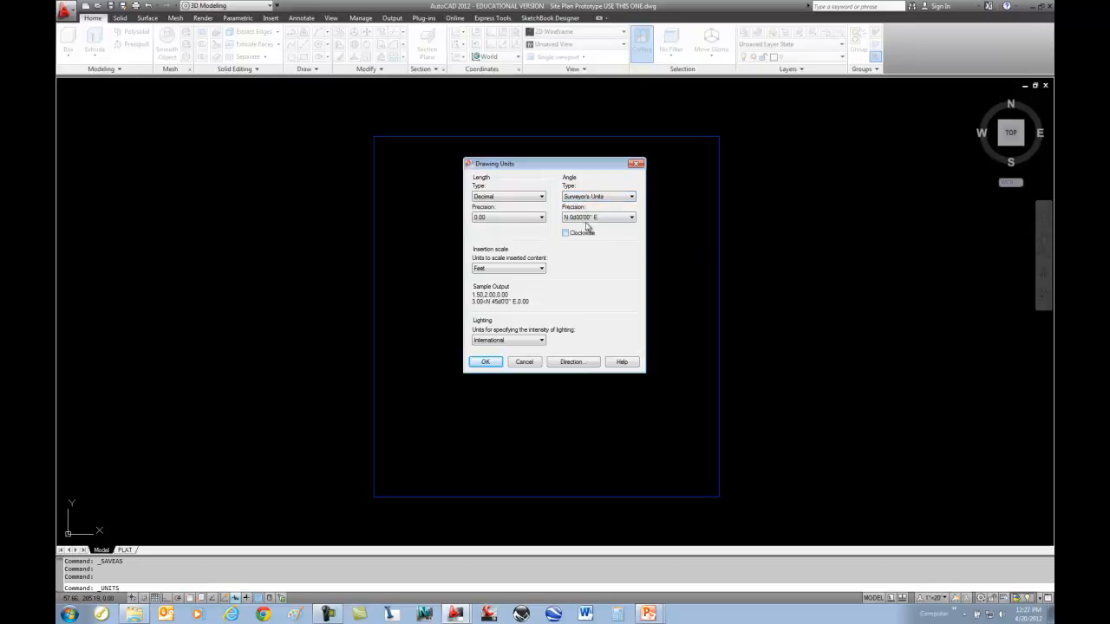
{"action": "left_click", "coordinate": [581, 220]}
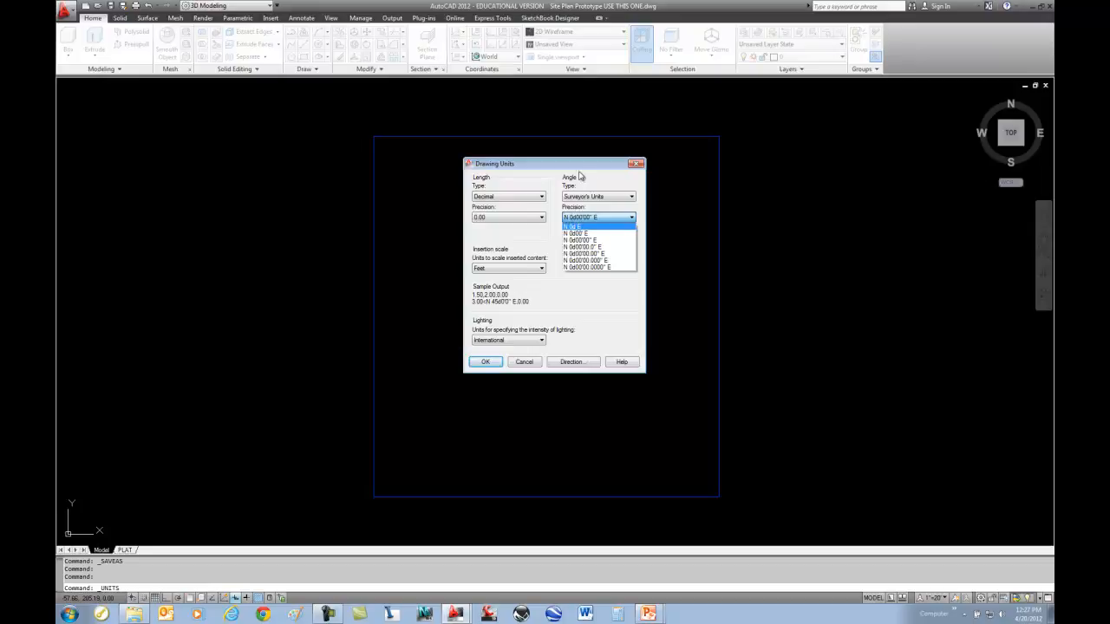
{"action": "left_click", "coordinate": [591, 240]}
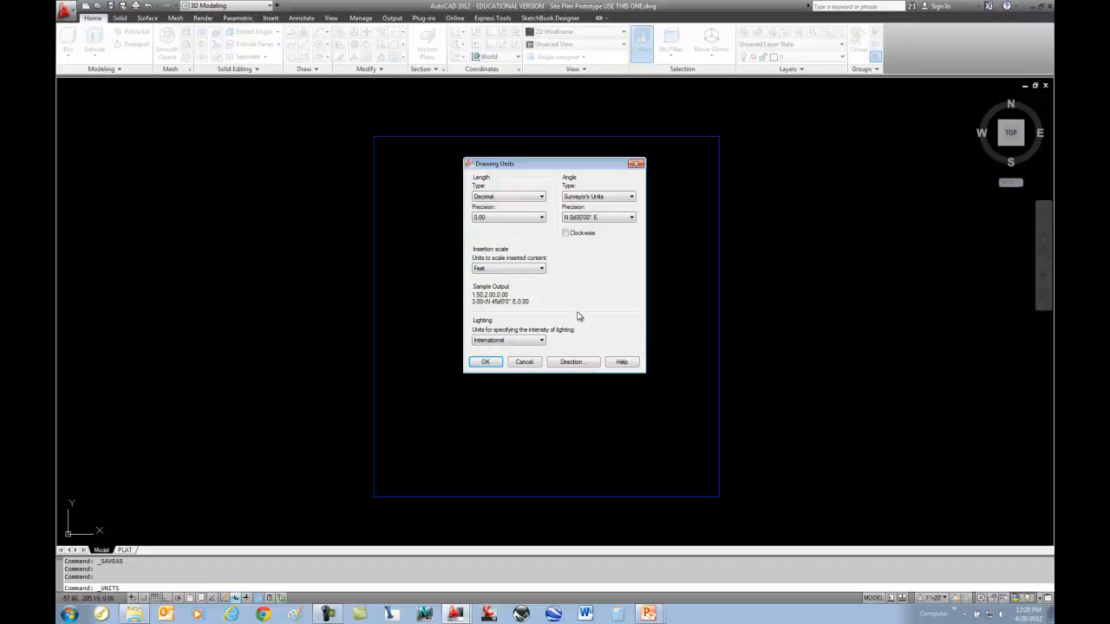
{"action": "left_click", "coordinate": [486, 361]}
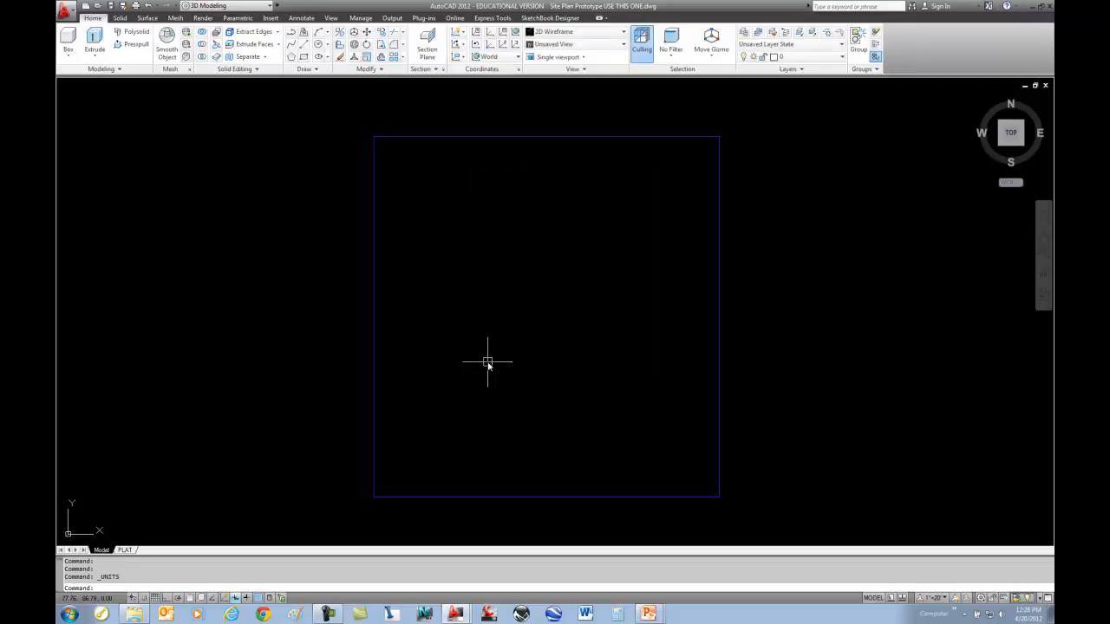
- Switch to PowerPoint to view the mortgage survey slide with the finished cabin site plan, and return to AutoCAD
{"action": "left_click", "coordinate": [648, 614]}
{"action": "left_click", "coordinate": [624, 573]}
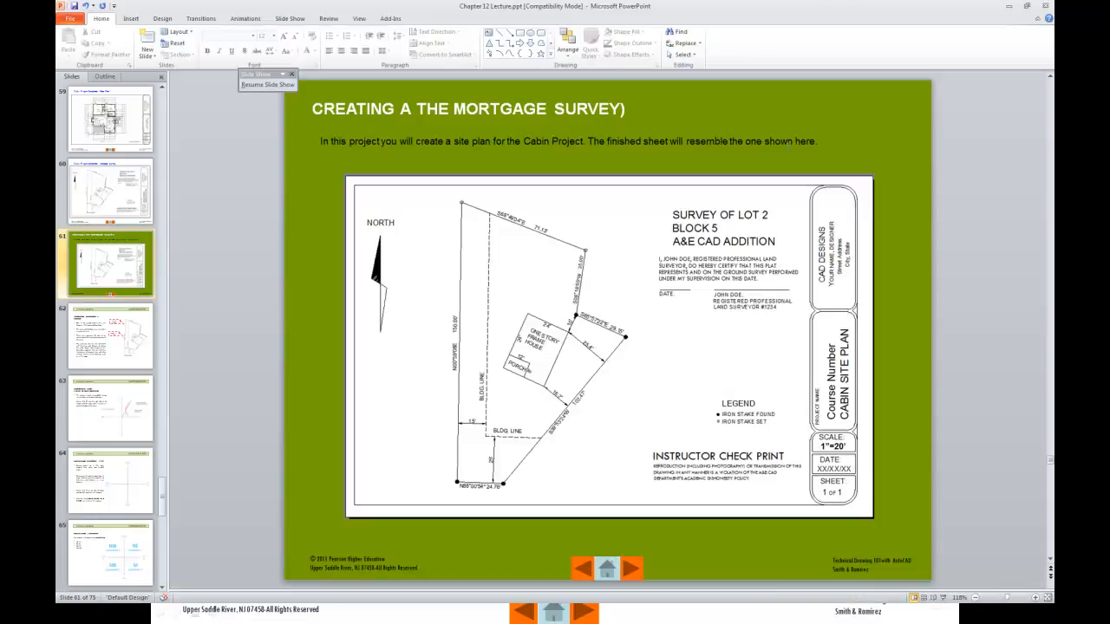
{"action": "left_click_drag", "start_coordinate": [718, 10], "coordinate": [1108, 46]}
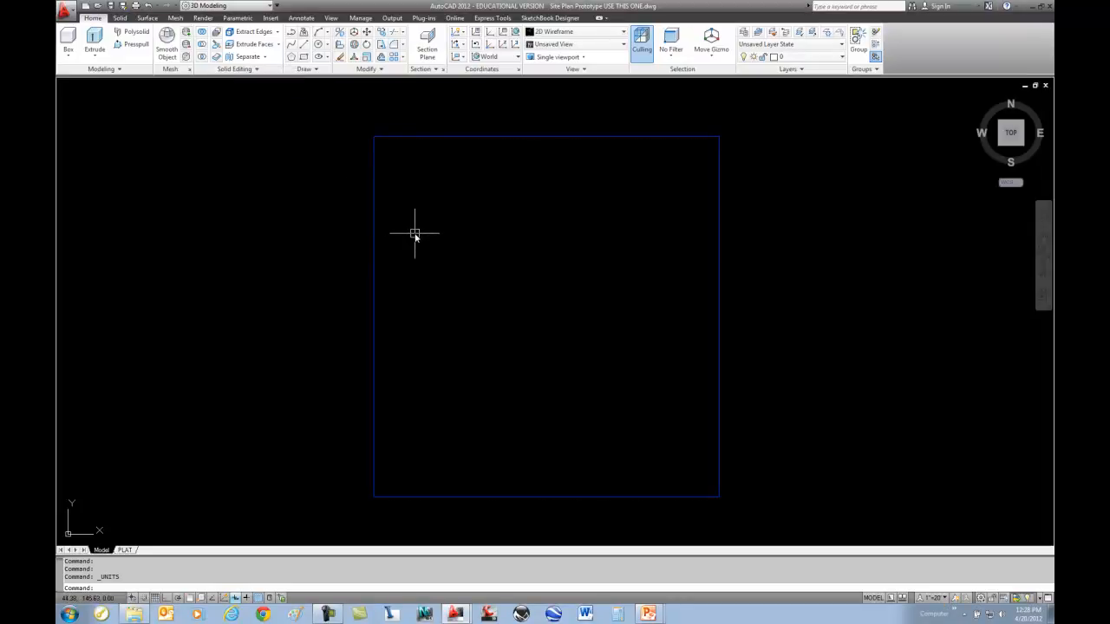
- Create a new layer named PROPERTY LINE in the layer properties
{"action": "key", "text": "Escape"}
{"action": "key", "text": "Escape"}
{"action": "left_click", "coordinate": [743, 32]}
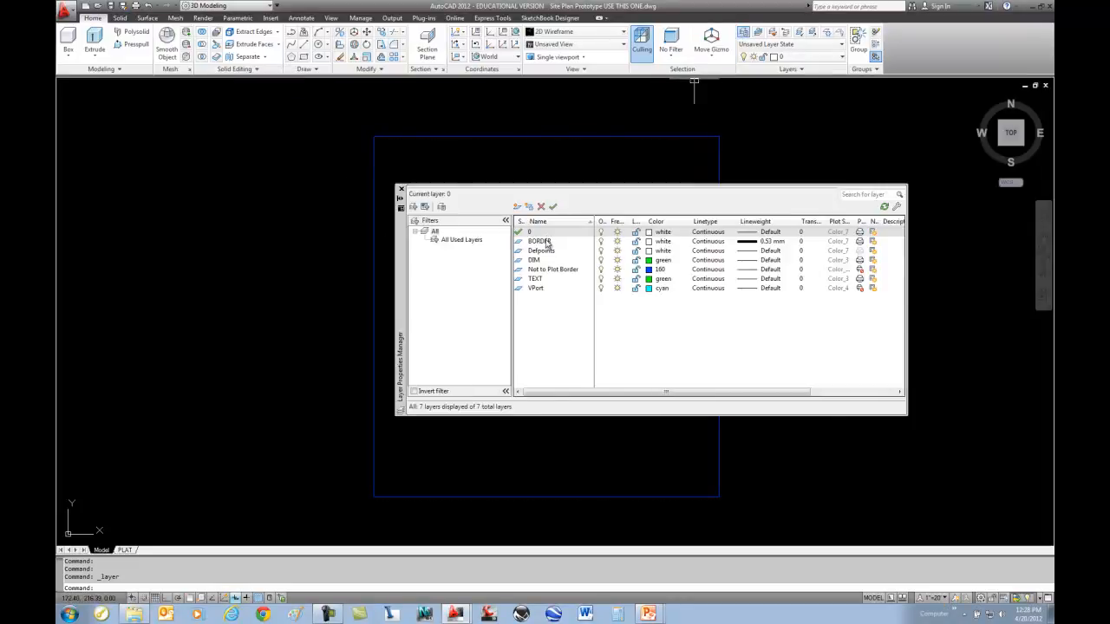
{"action": "left_click", "coordinate": [517, 207]}
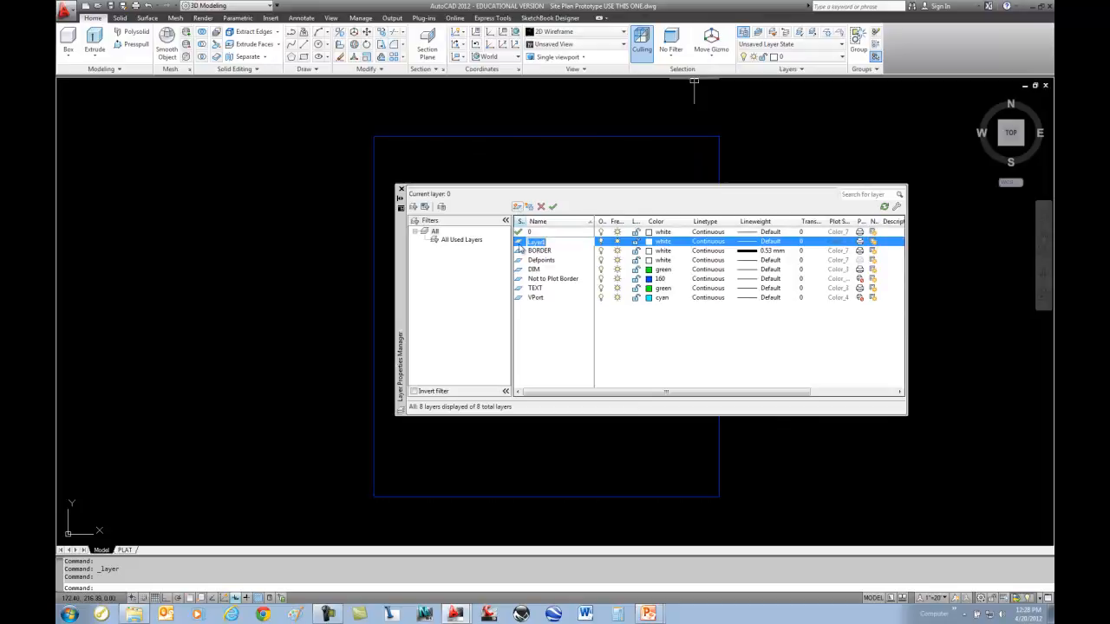
{"action": "type", "text": "PROPERTY LINE"}
{"action": "key", "text": "Return"}
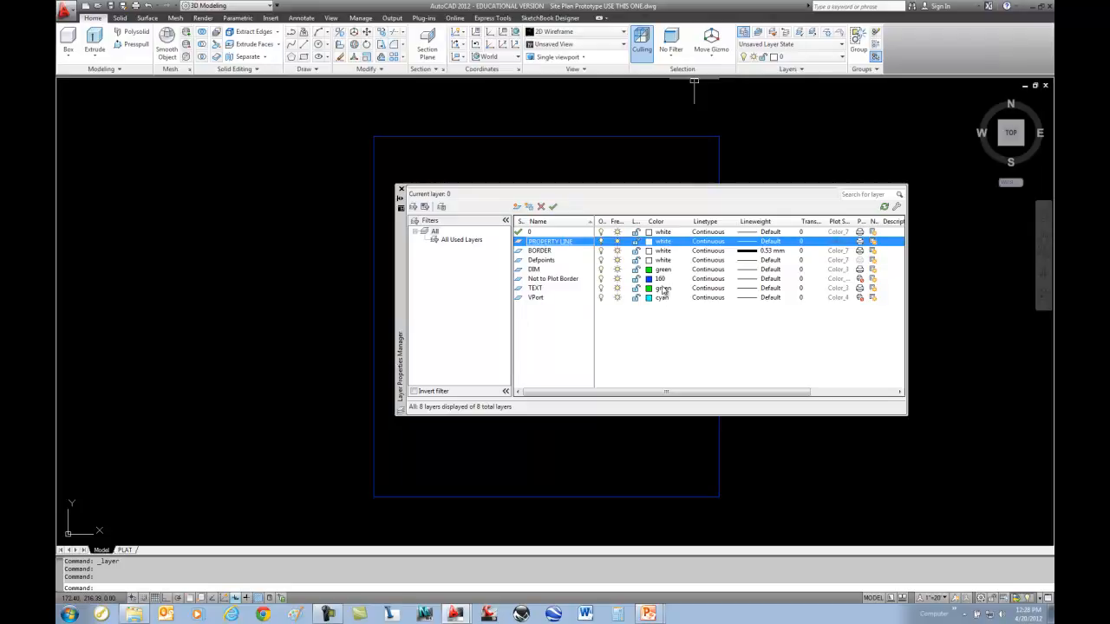
- Set the PROPERTY LINE layer's color to magenta
{"action": "left_click", "coordinate": [652, 243]}
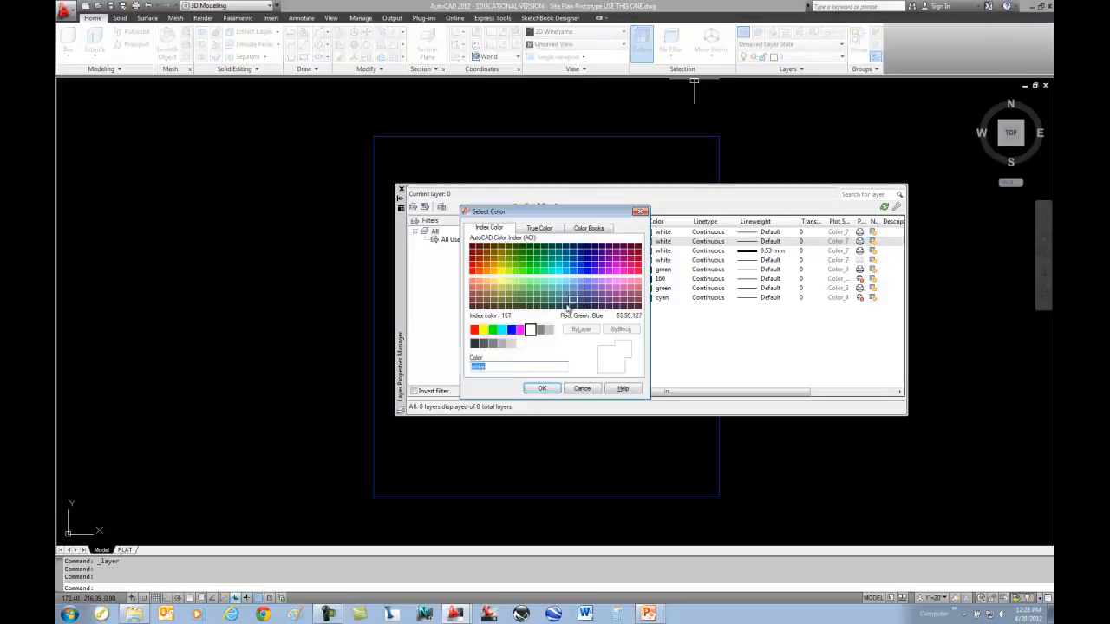
{"action": "left_click", "coordinate": [520, 330]}
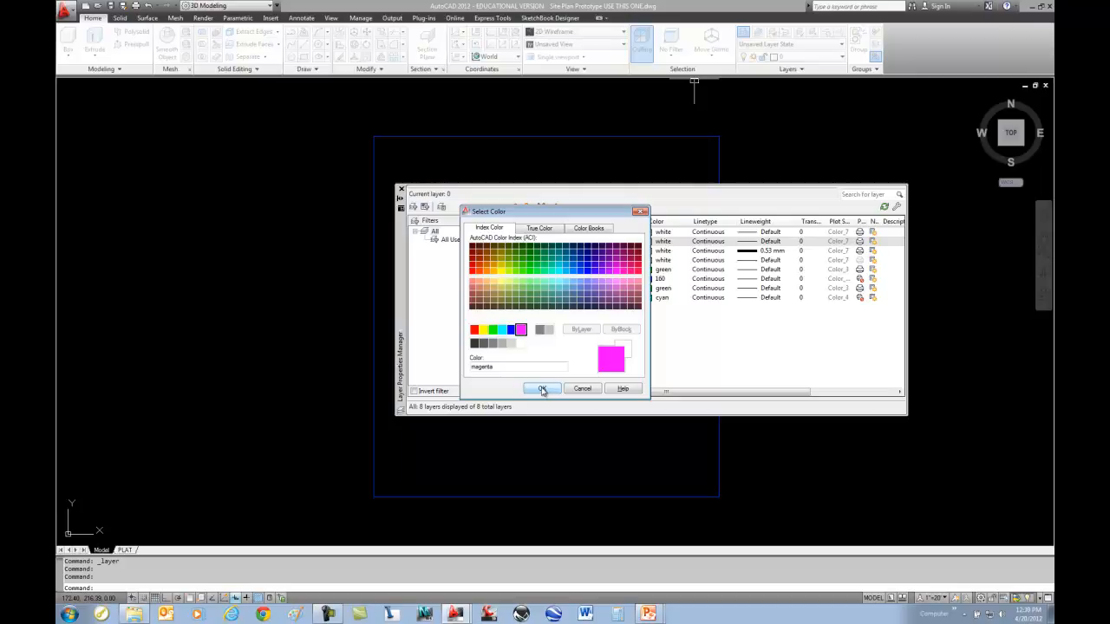
{"action": "left_click", "coordinate": [542, 389]}
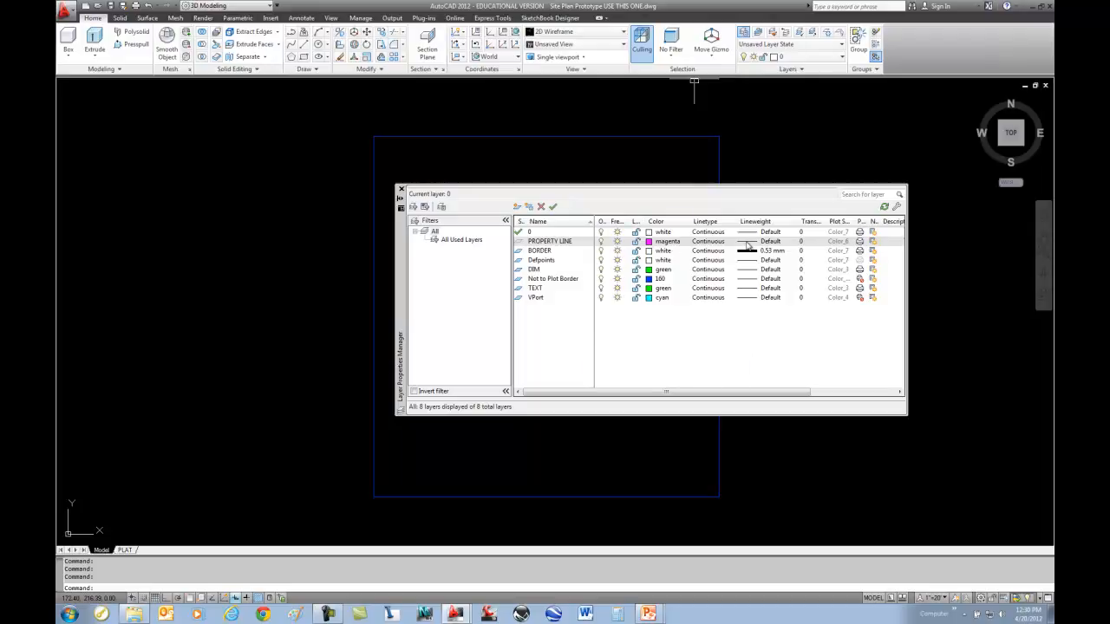
- Load the PHANTOM2 linetype from acad.lin while choosing a linetype for the PROPERTY LINE layer
{"action": "left_click", "coordinate": [706, 243]}
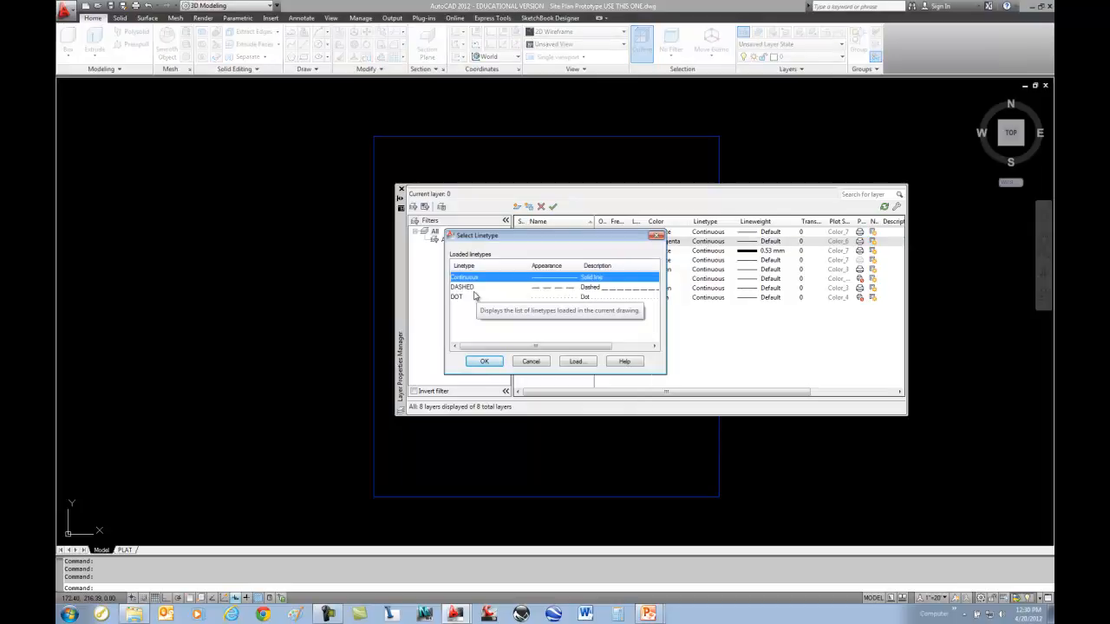
{"action": "left_click", "coordinate": [576, 360]}
{"action": "left_click_drag", "start_coordinate": [655, 284], "coordinate": [655, 339]}
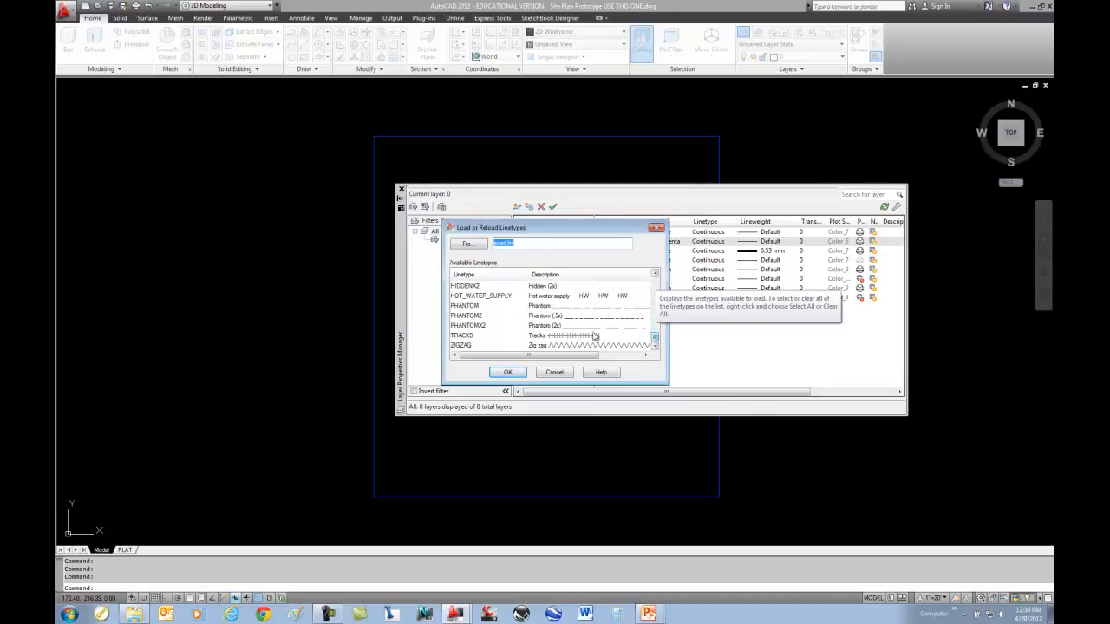
{"action": "left_click", "coordinate": [467, 315]}
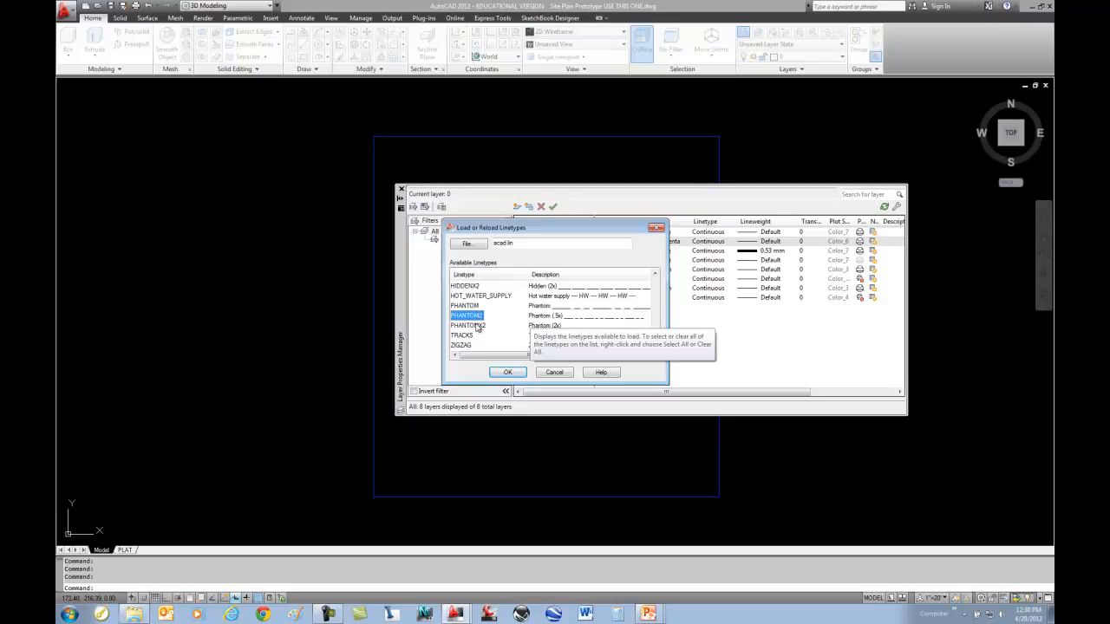
{"action": "left_click", "coordinate": [516, 345]}
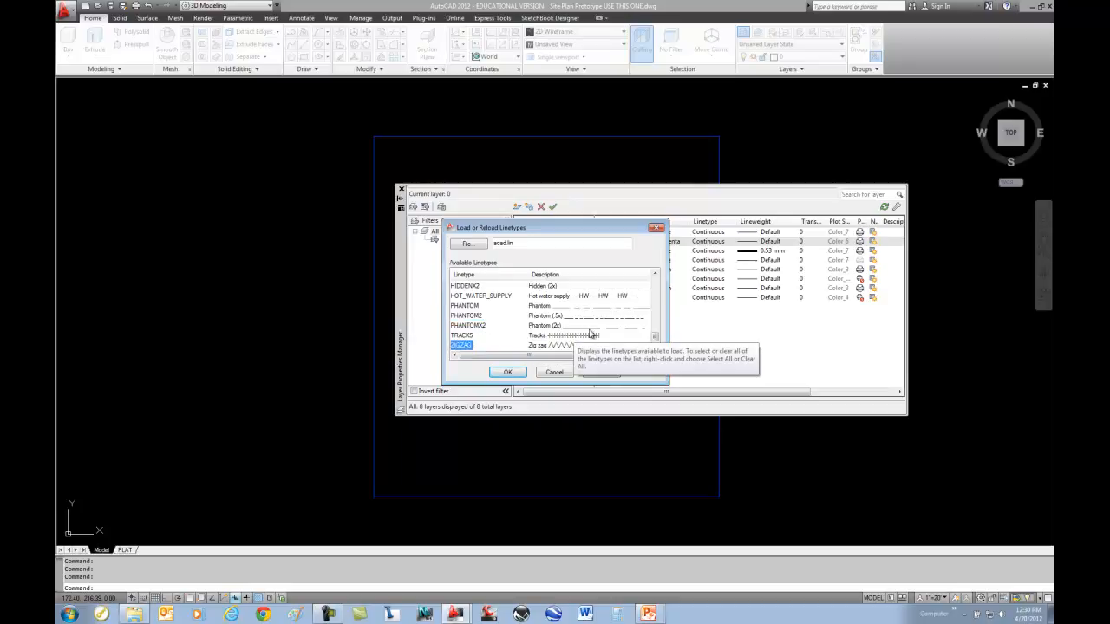
{"action": "left_click", "coordinate": [481, 317]}
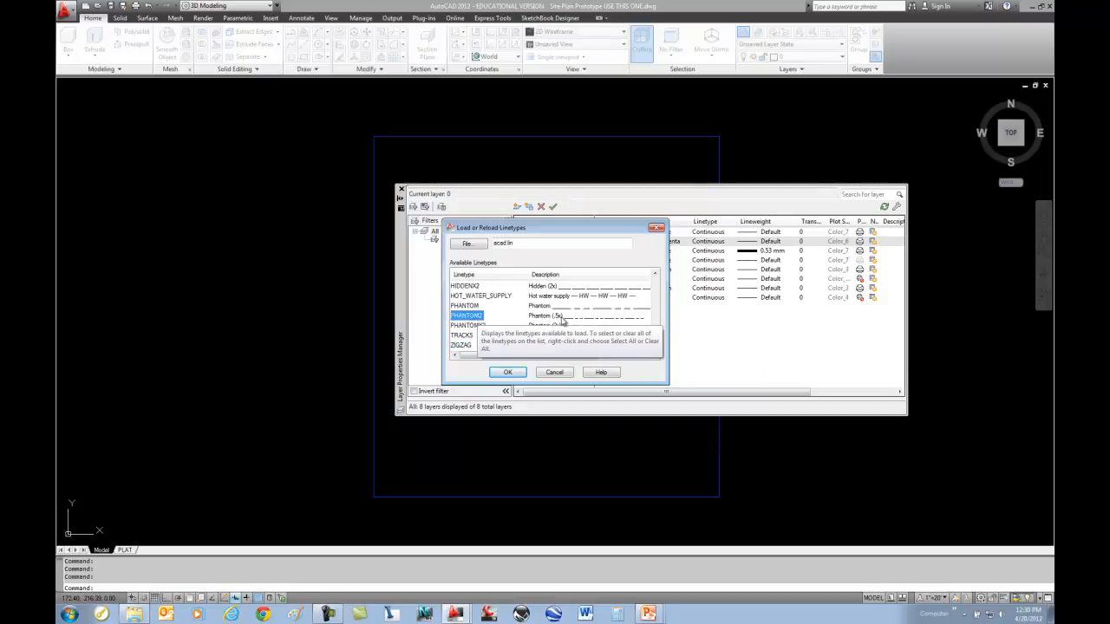
{"action": "left_click", "coordinate": [508, 372]}
- Assign the PHANTOM2 linetype to the PROPERTY LINE layer and close the layer properties
{"action": "left_click", "coordinate": [475, 309]}
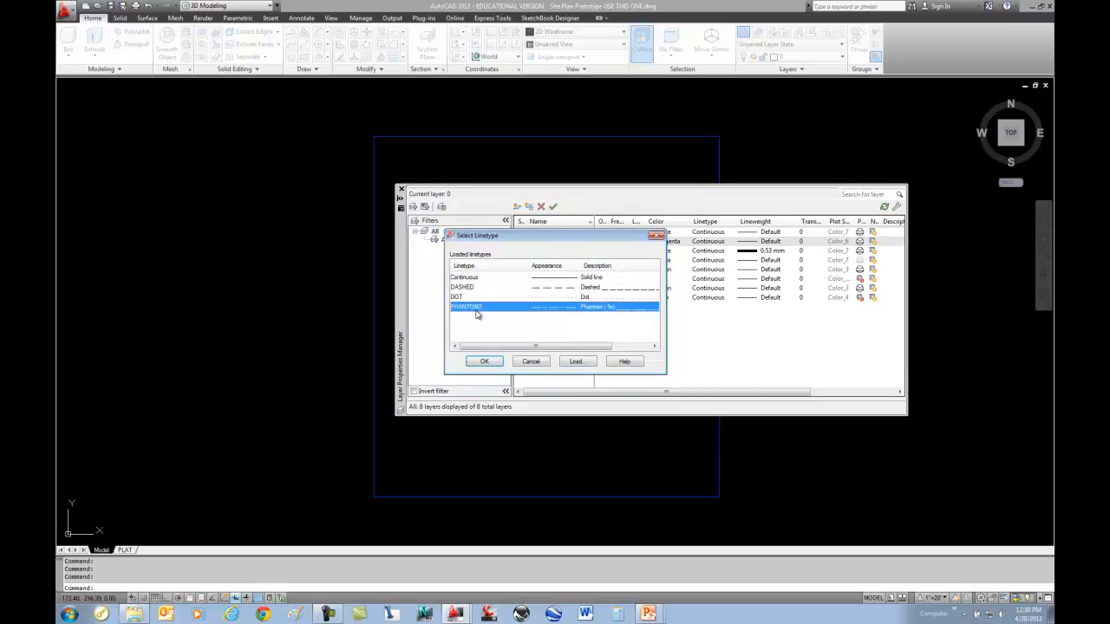
{"action": "left_click", "coordinate": [485, 360]}
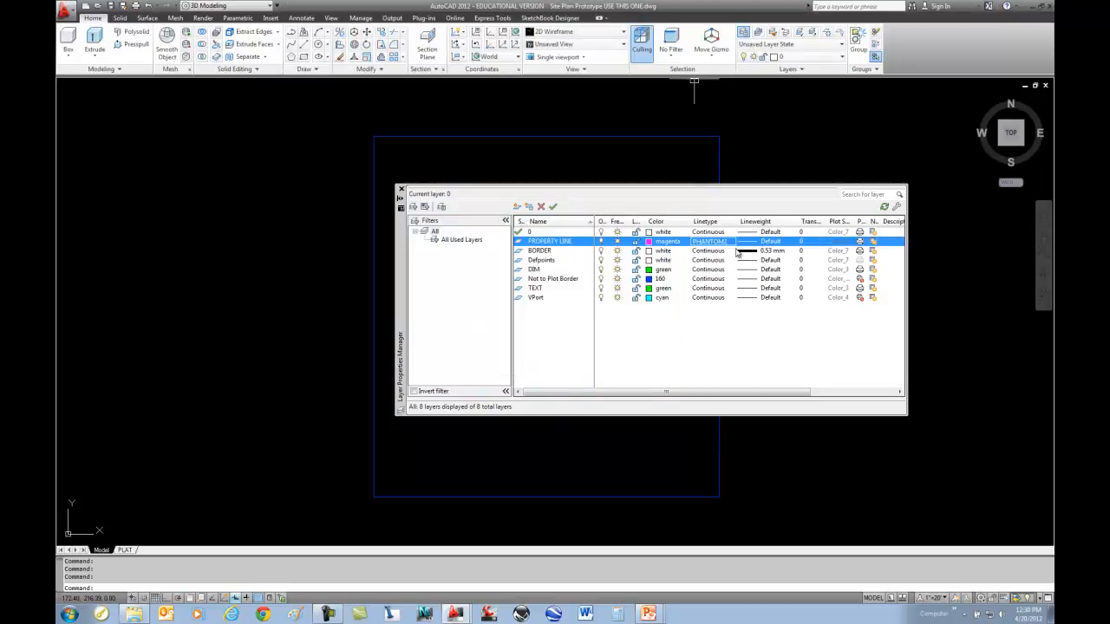
{"action": "left_click", "coordinate": [399, 189]}
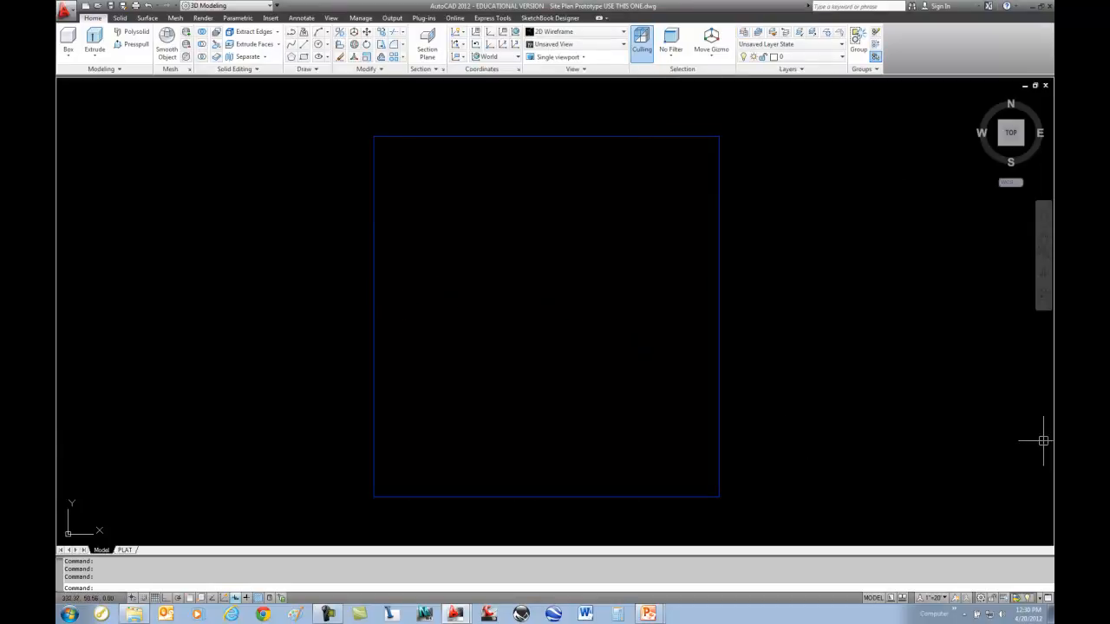
- Turn on the display of lineweights in the drawing
{"action": "key", "text": "alt+Tab"}
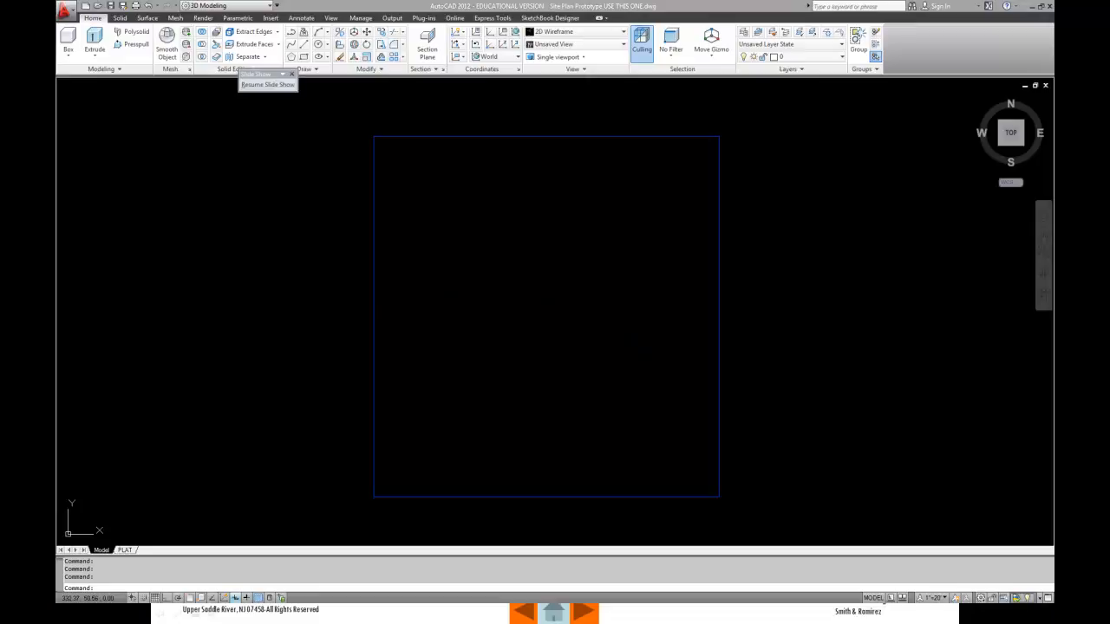
{"action": "left_click", "coordinate": [138, 587]}
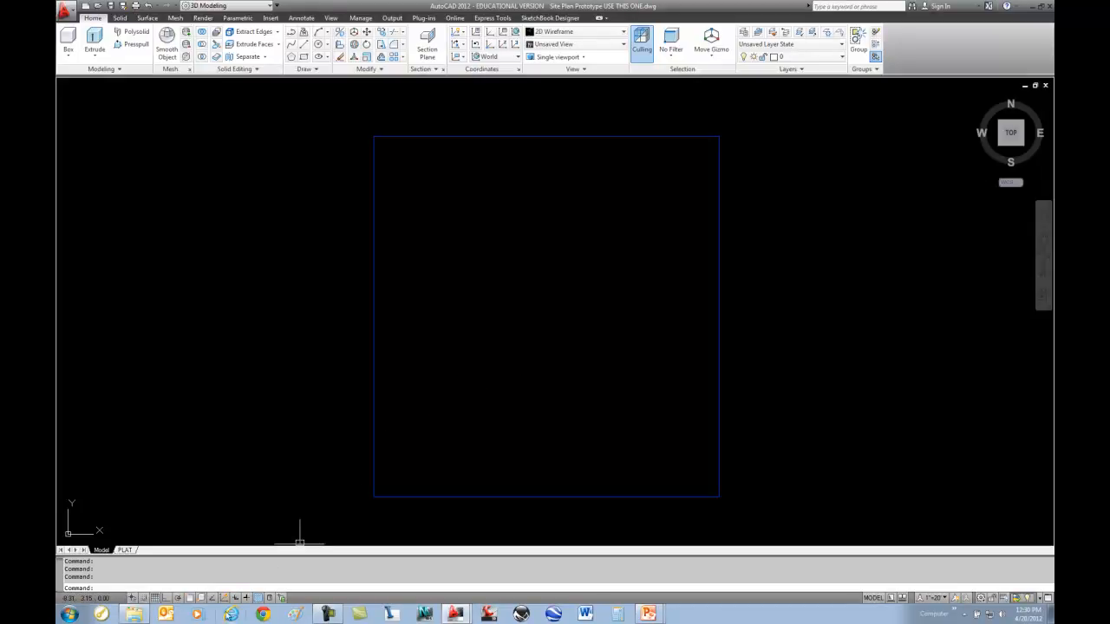
{"action": "left_click", "coordinate": [246, 597]}
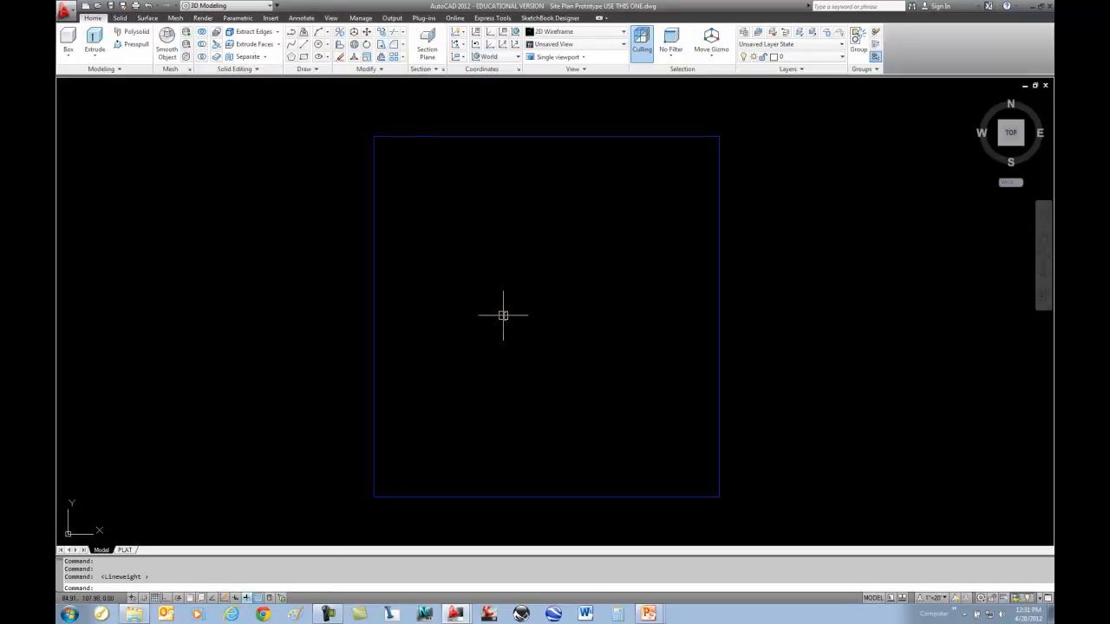
- Set the global linetype scale factor (LTSCALE) to 20
{"action": "type", "text": "LTSCALE"}
{"action": "key", "text": "Return"}
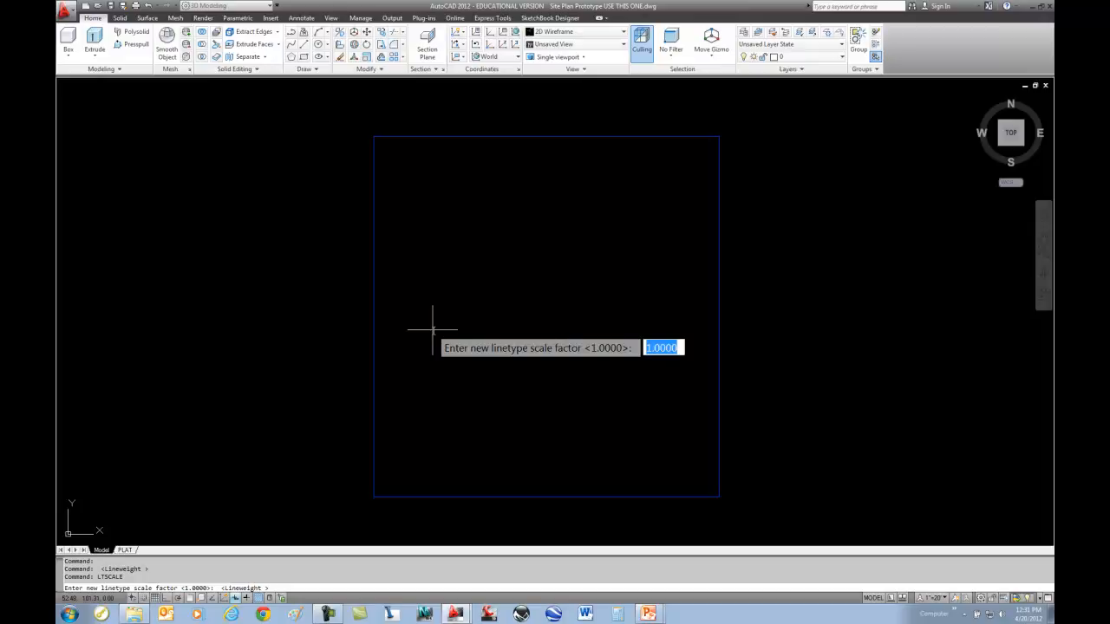
{"action": "type", "text": "20"}
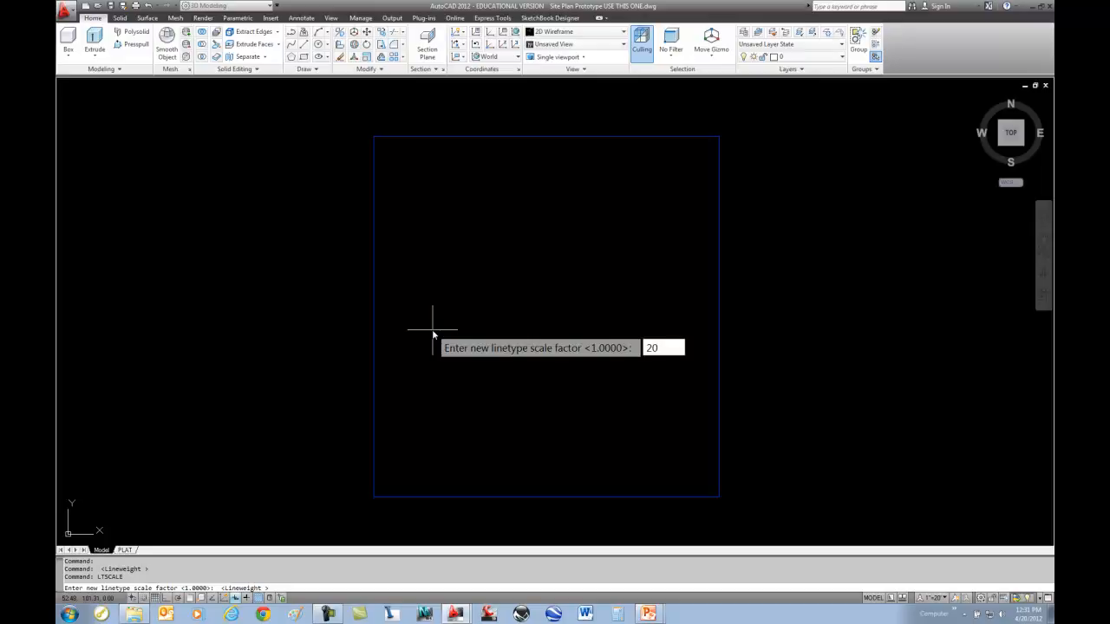
{"action": "key", "text": "Return"}
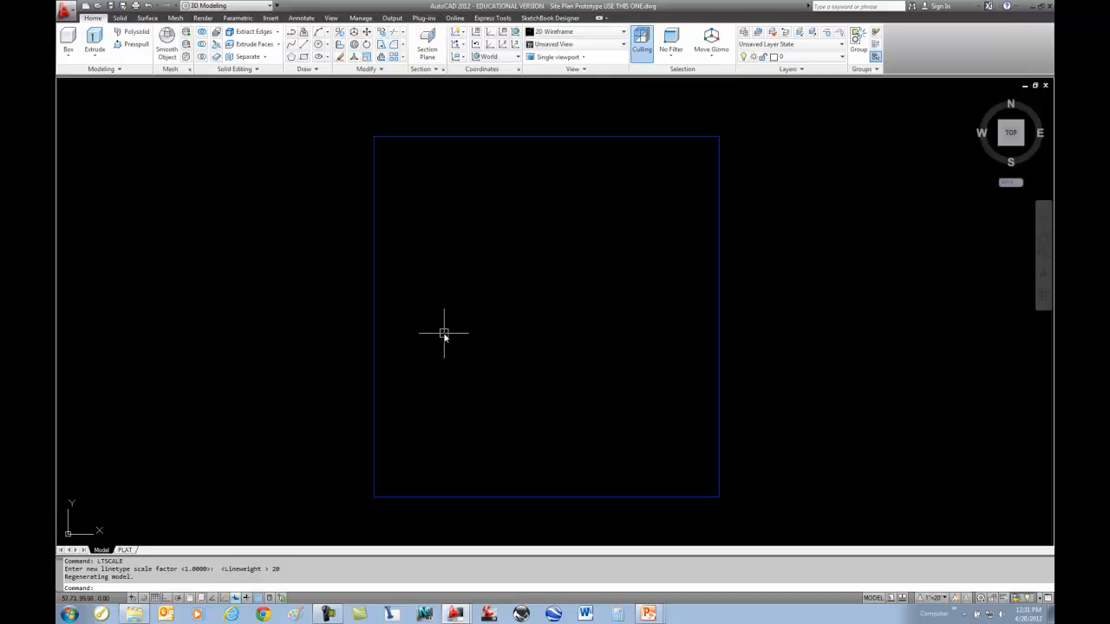
- Make PROPERTY LINE the current layer and start a line at point 85,33
{"action": "left_click", "coordinate": [775, 57]}
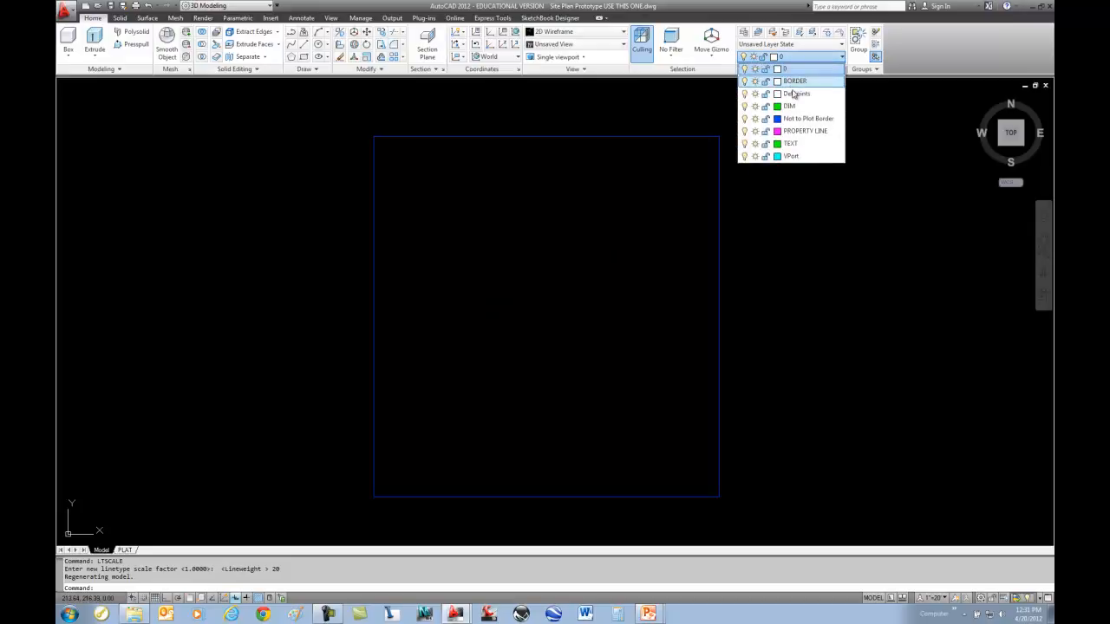
{"action": "left_click", "coordinate": [799, 131]}
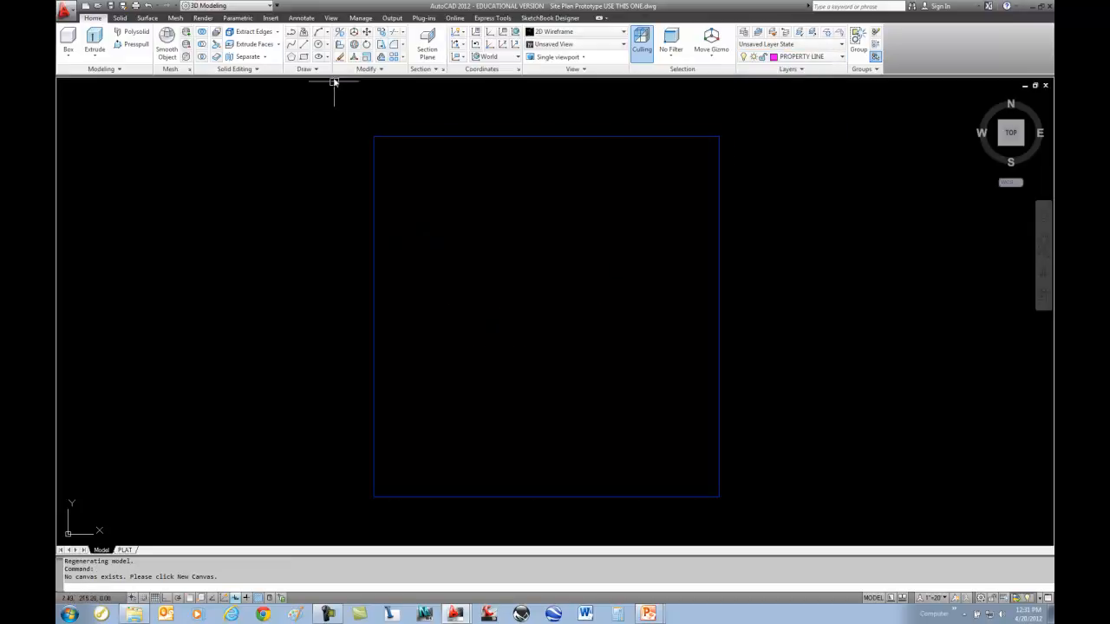
{"action": "left_click", "coordinate": [303, 45]}
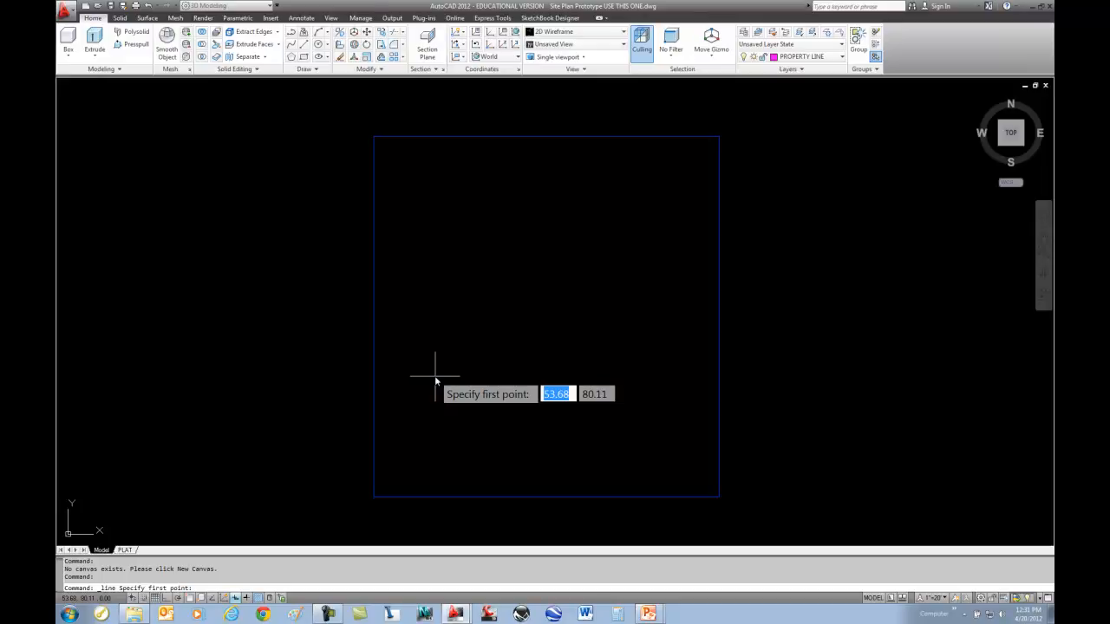
{"action": "type", "text": "85"}
{"action": "key", "text": "Tab"}
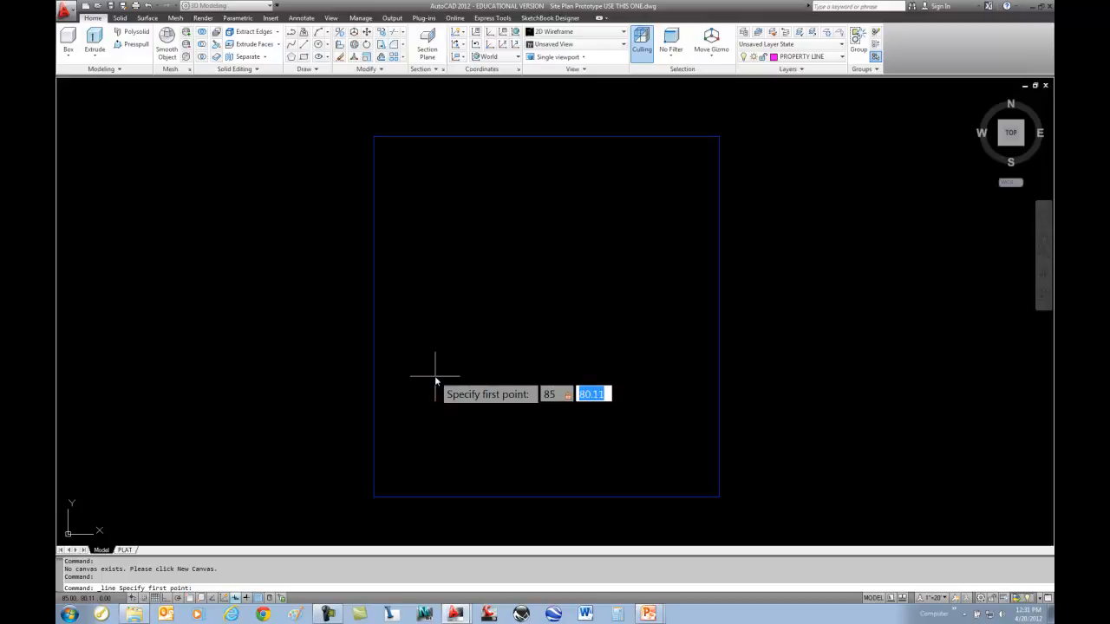
{"action": "type", "text": "33"}
{"action": "key", "text": "Return"}
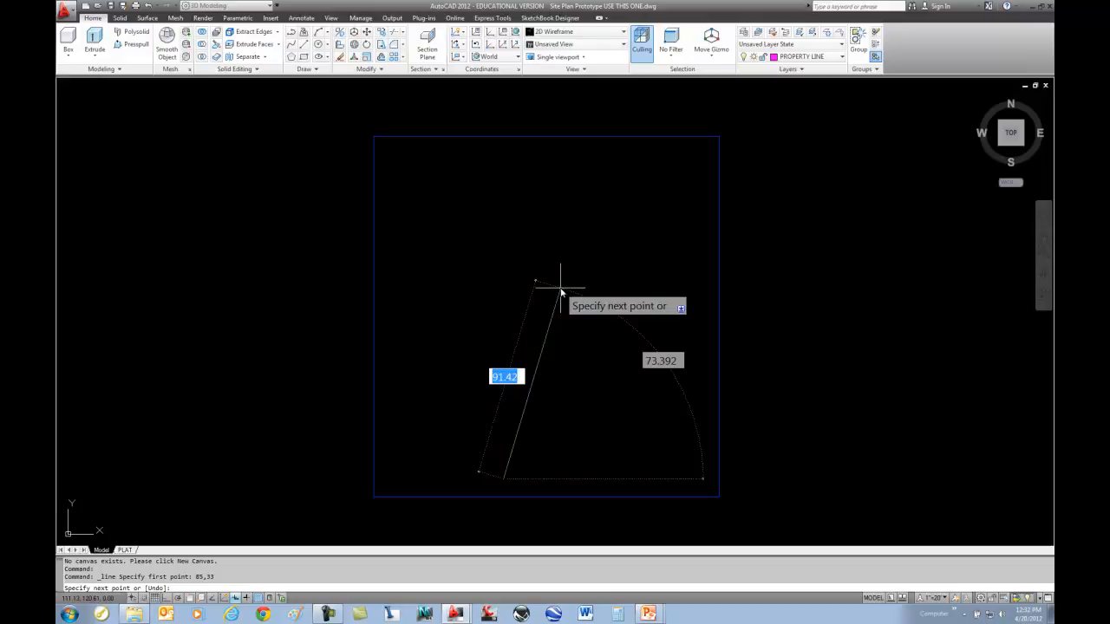
- Draw the first property line segment 150 units long at bearing N00D59'08"E
{"action": "type", "text": "150"}
{"action": "key", "text": "Tab"}
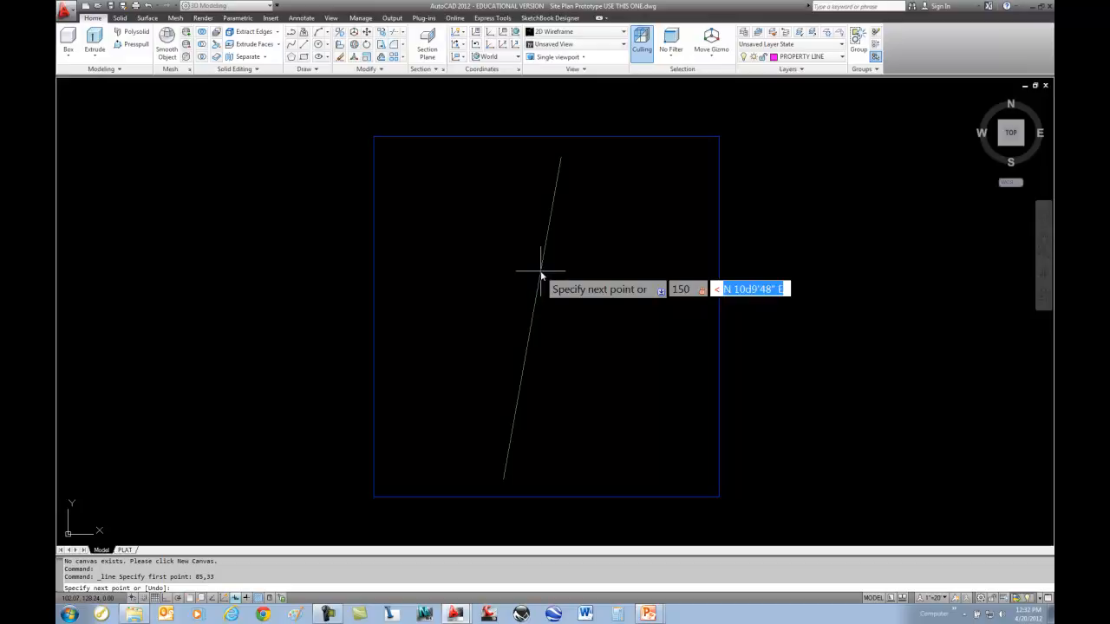
{"action": "type", "text": "N"}
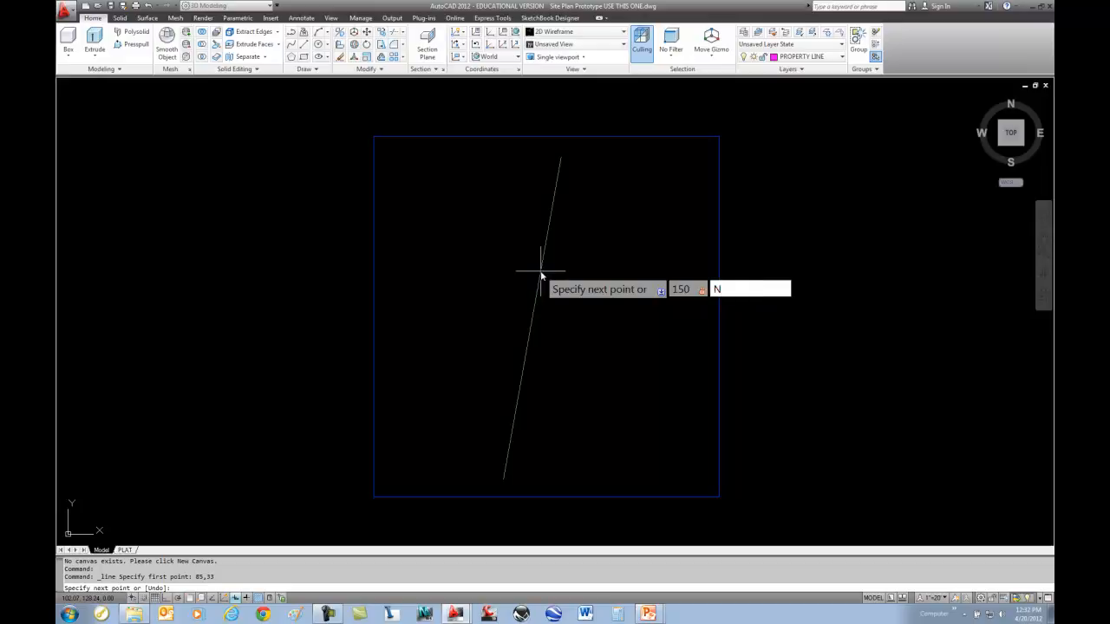
{"action": "type", "text": "00"}
{"action": "type", "text": "D"}
{"action": "type", "text": "59'08\"E"}
{"action": "key", "text": "Return"}
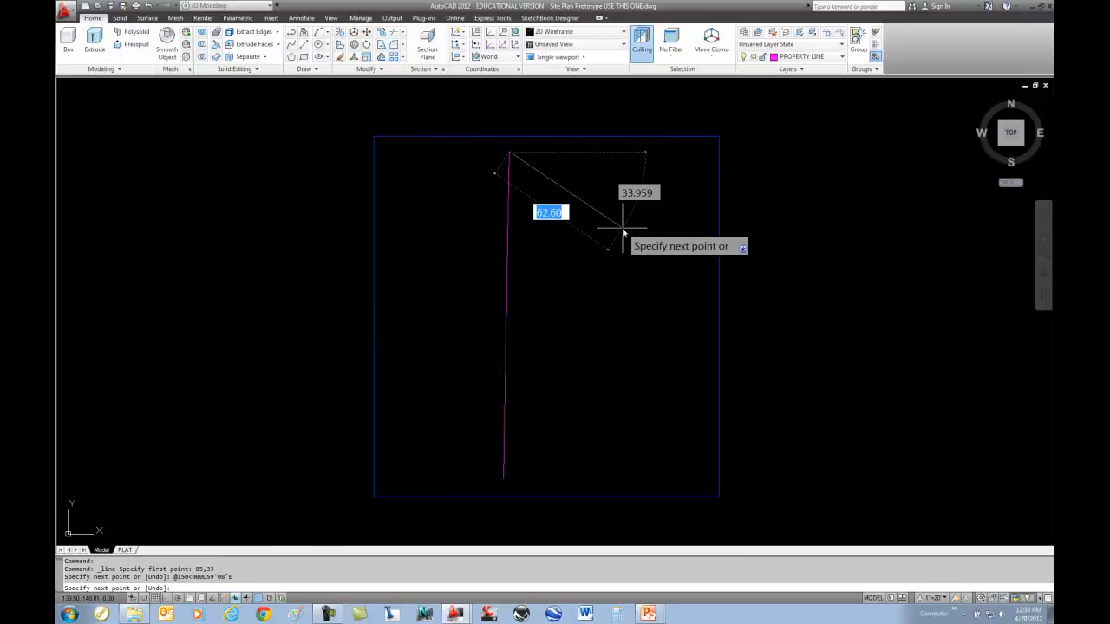
- Continue the boundary with a segment 71.13 units long at bearing S68D49'04"E
{"action": "type", "text": "71.13"}
{"action": "key", "text": "Tab"}
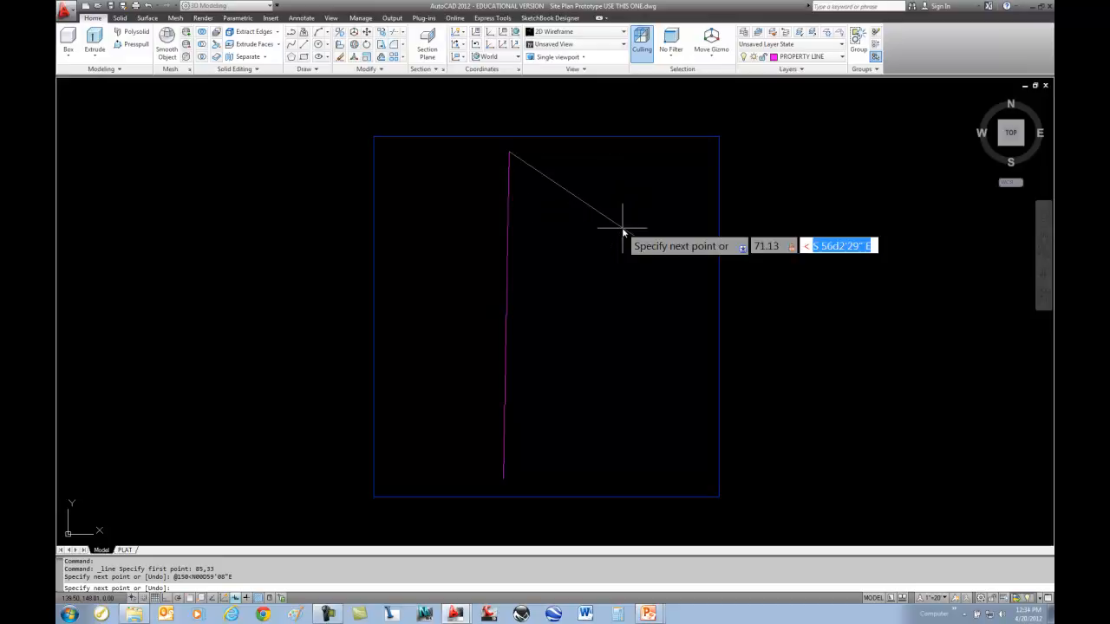
{"action": "type", "text": "S"}
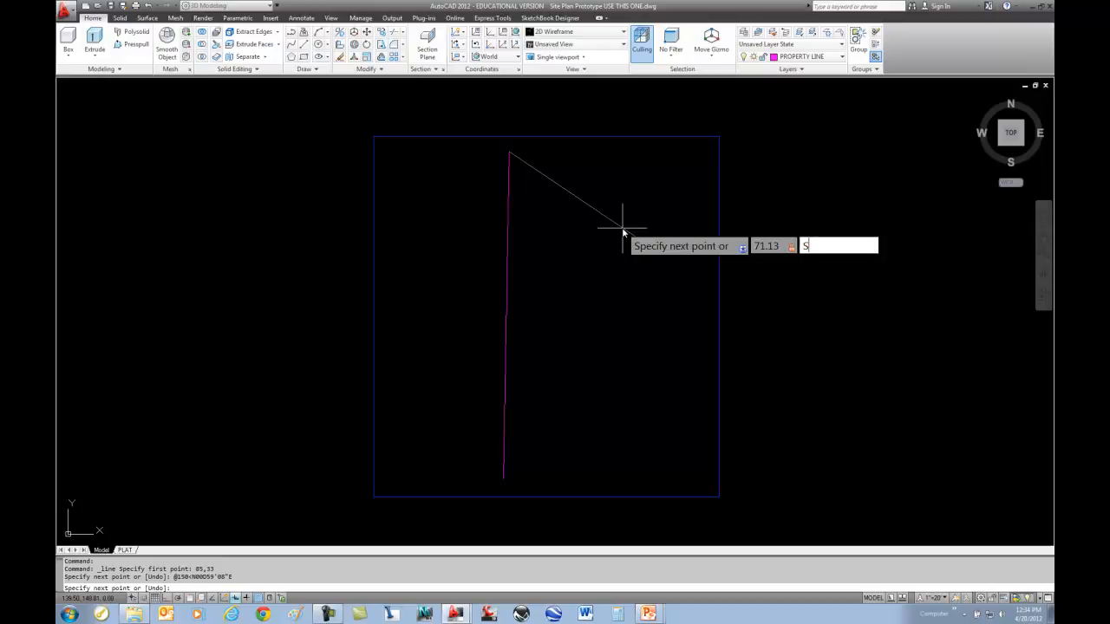
{"action": "type", "text": "68D49'04\"E"}
{"action": "key", "text": "Return"}
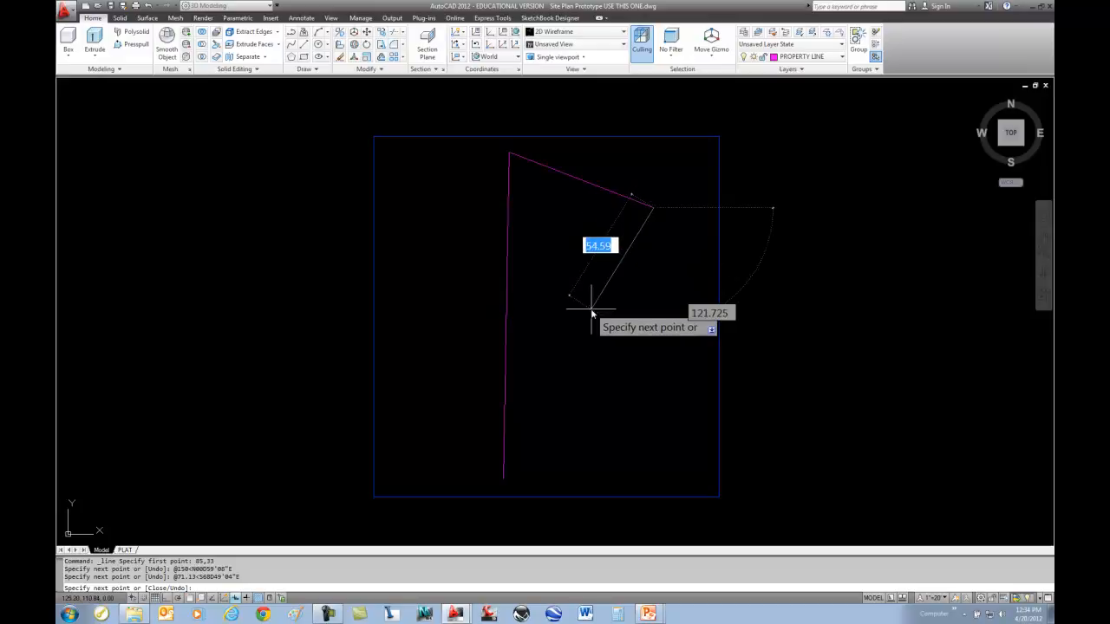
- Add the third boundary segment, 35 units long at bearing S08D18'55"W
{"action": "type", "text": "35"}
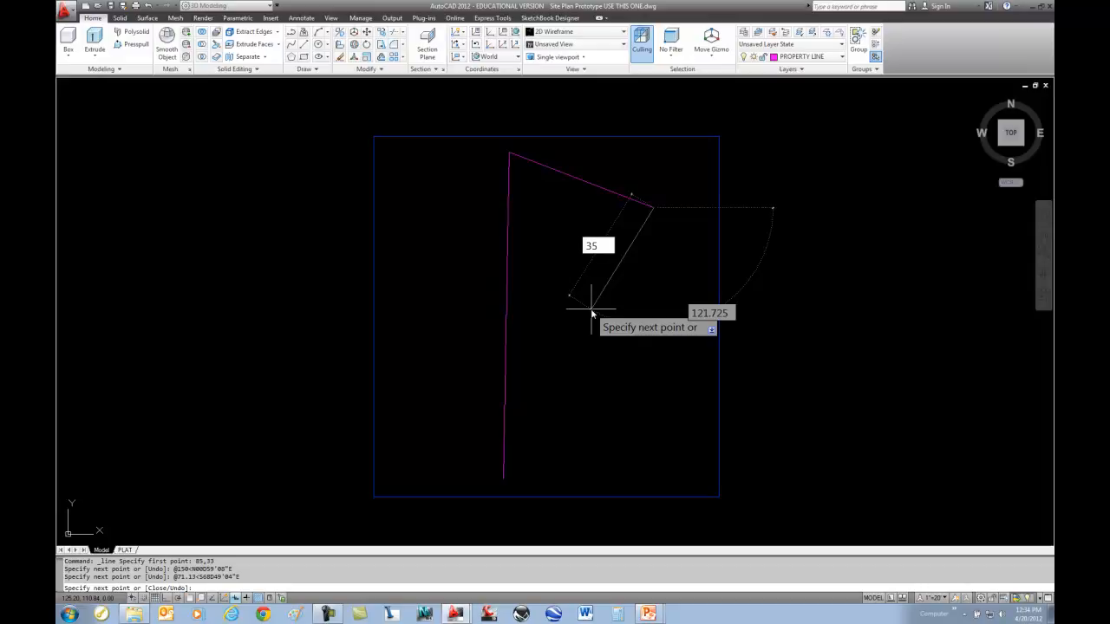
{"action": "key", "text": "Tab"}
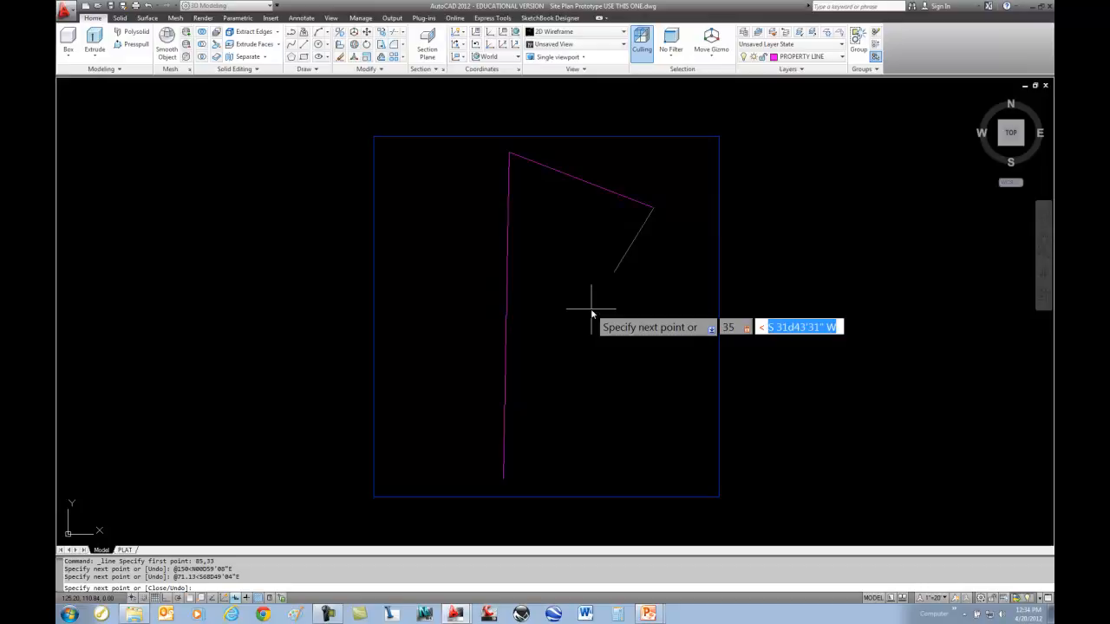
{"action": "type", "text": "S08"}
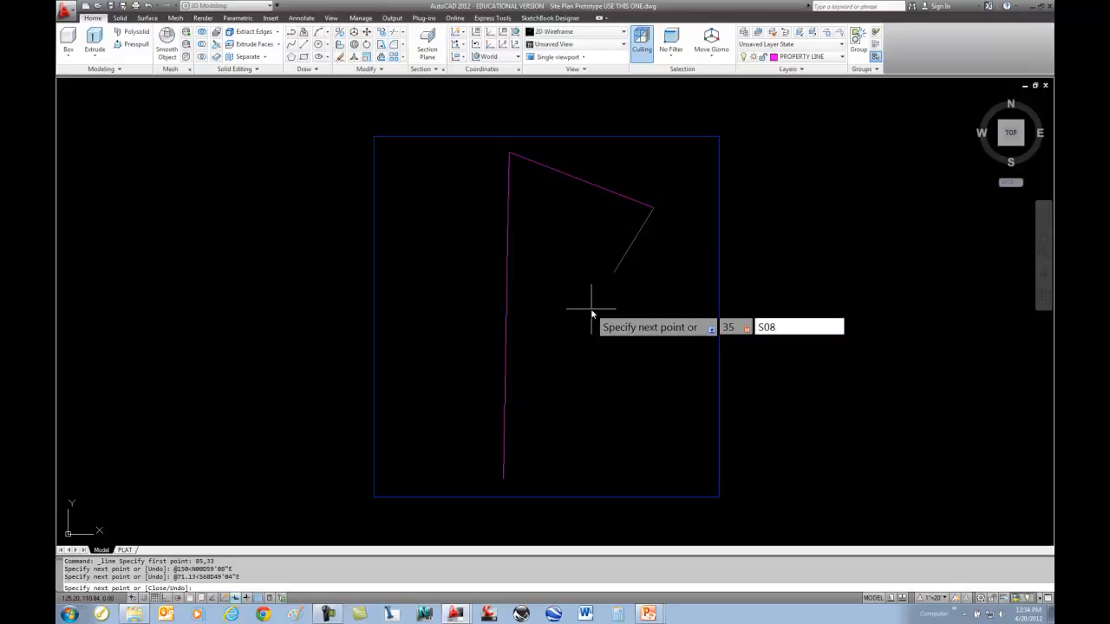
{"action": "type", "text": "D18'55\"W"}
{"action": "key", "text": "Return"}
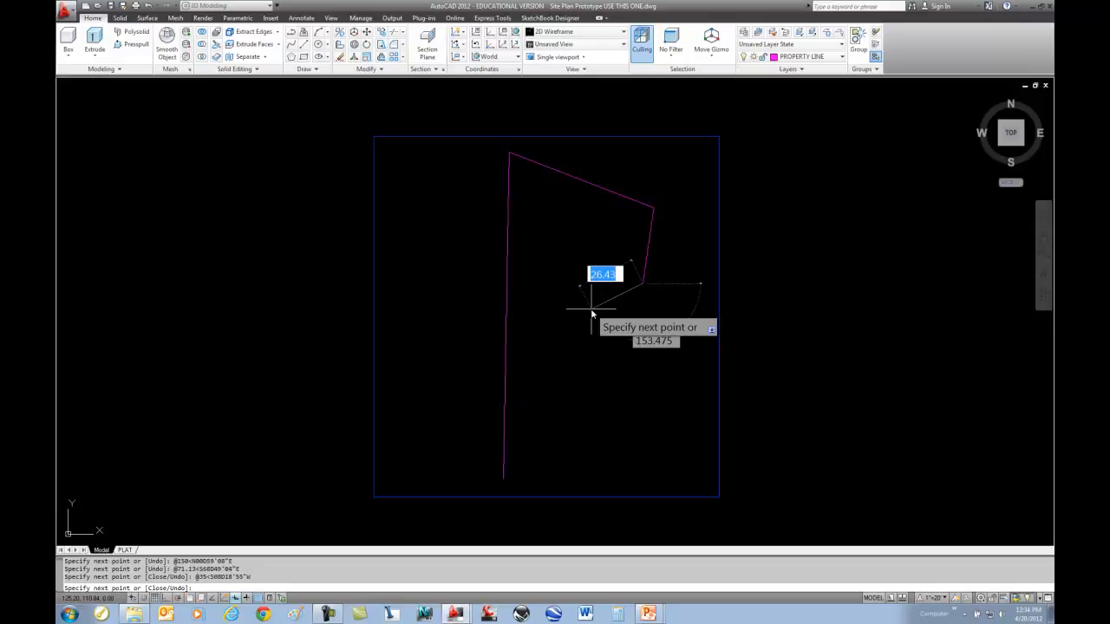
- Add the fourth boundary segment, 29.15 units long at bearing S65D57'22"E
{"action": "type", "text": "29.15"}
{"action": "key", "text": "Tab"}
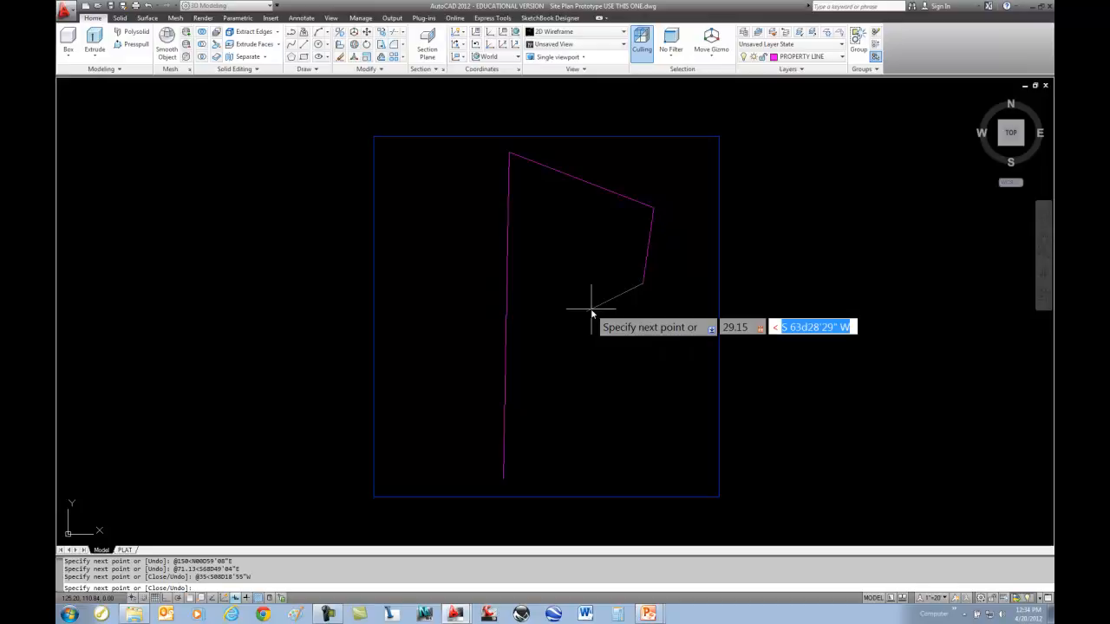
{"action": "type", "text": "S65D"}
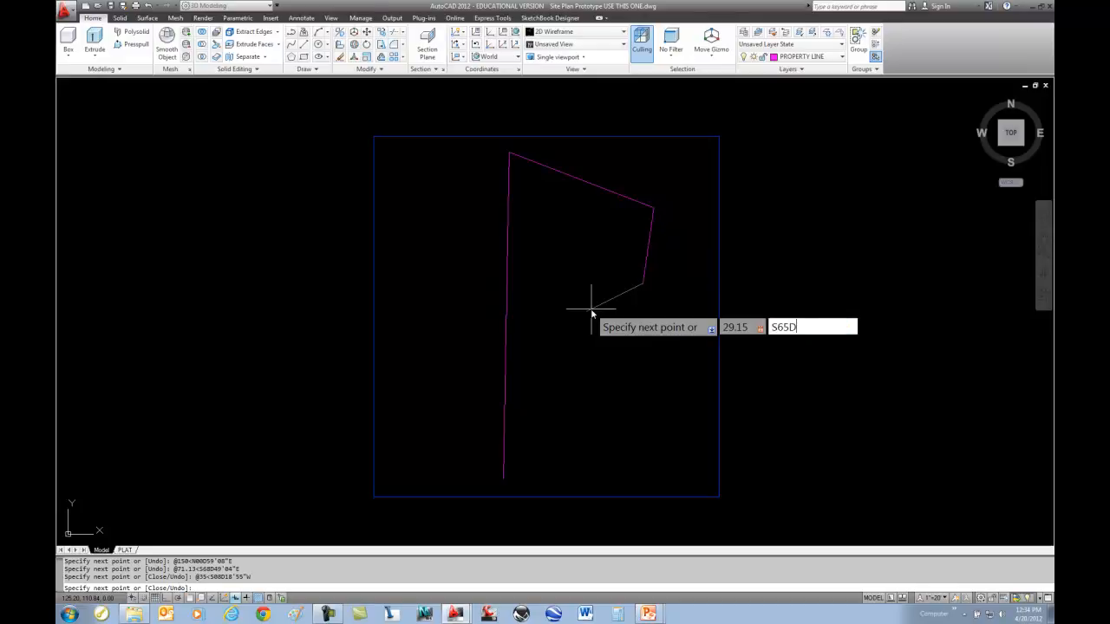
{"action": "type", "text": "57'22\"E"}
{"action": "key", "text": "Return"}
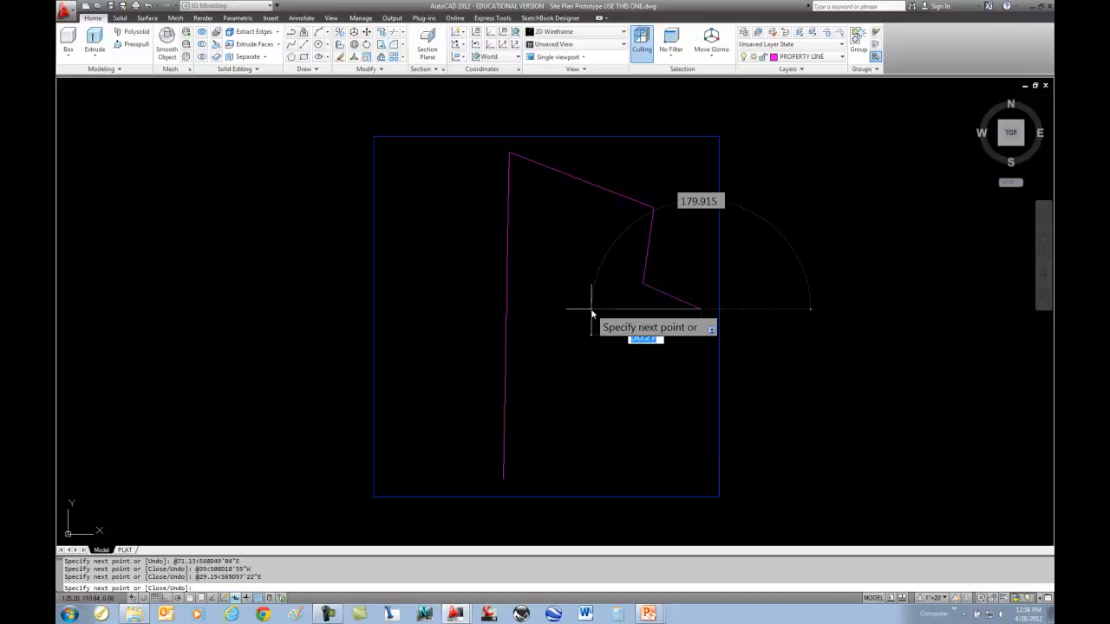
- Add the fifth boundary segment, 102.47 units long at bearing S39D53'24"W
{"action": "type", "text": "102.47"}
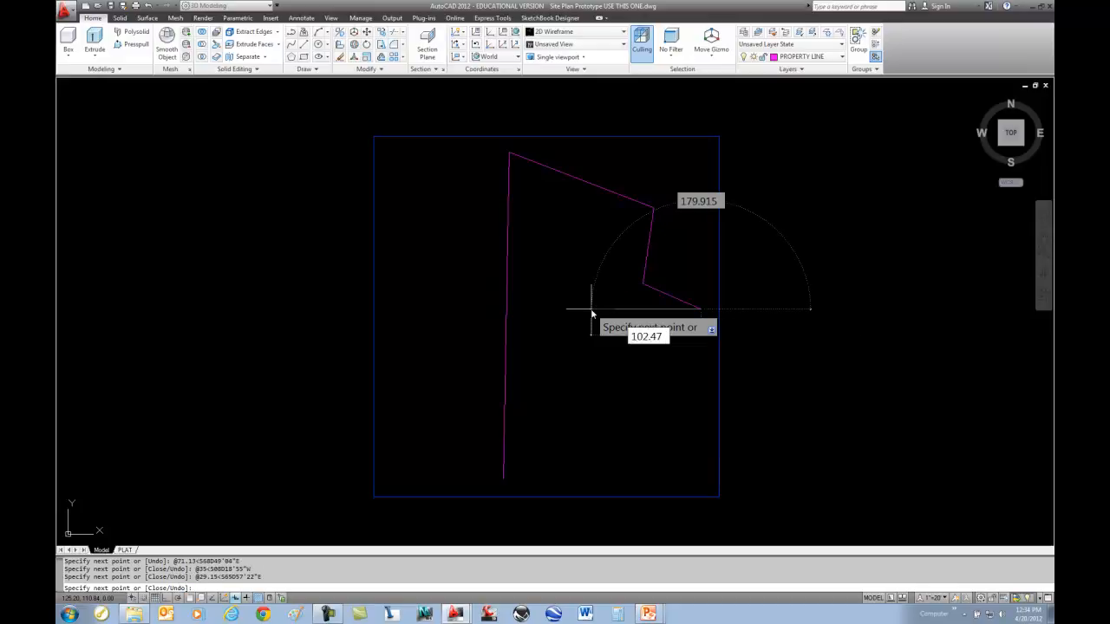
{"action": "key", "text": "Tab"}
{"action": "type", "text": "S"}
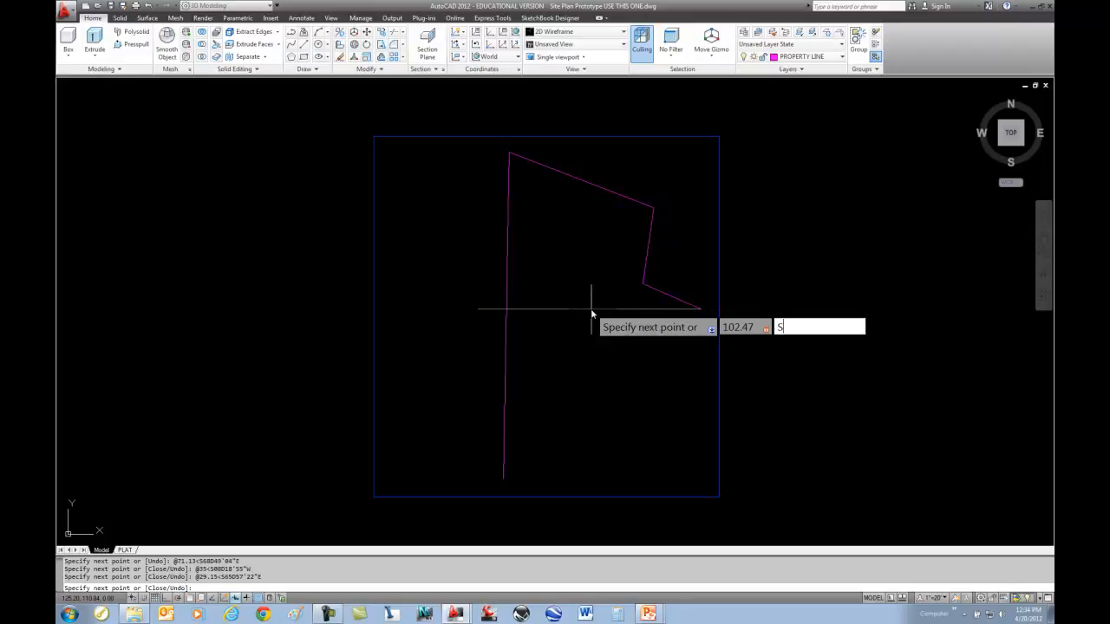
{"action": "type", "text": "39D53'24\"W"}
{"action": "key", "text": "Return"}
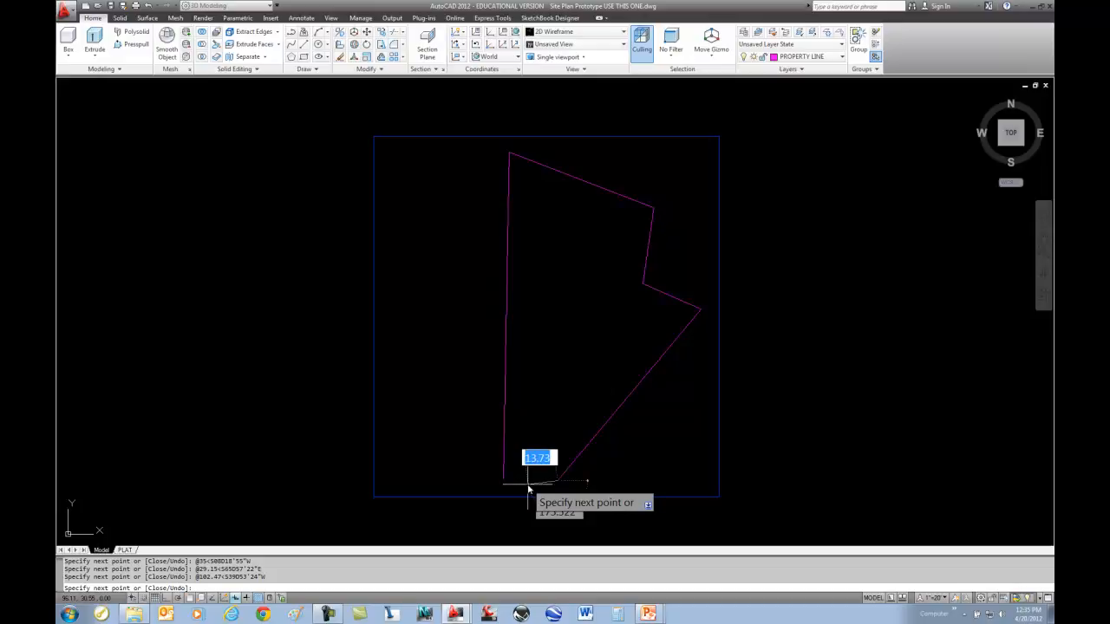
- Draw the last boundary segment 24.76 units long at bearing N88D00'54"W and finish the line
{"action": "type", "text": "24.76"}
{"action": "key", "text": "Tab"}
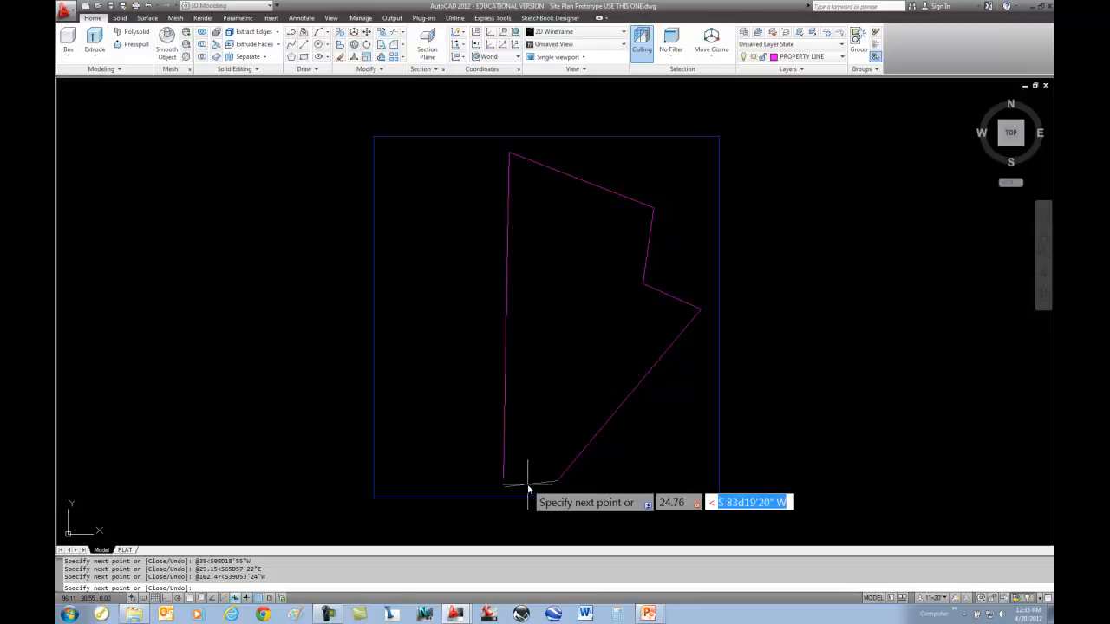
{"action": "type", "text": "N88"}
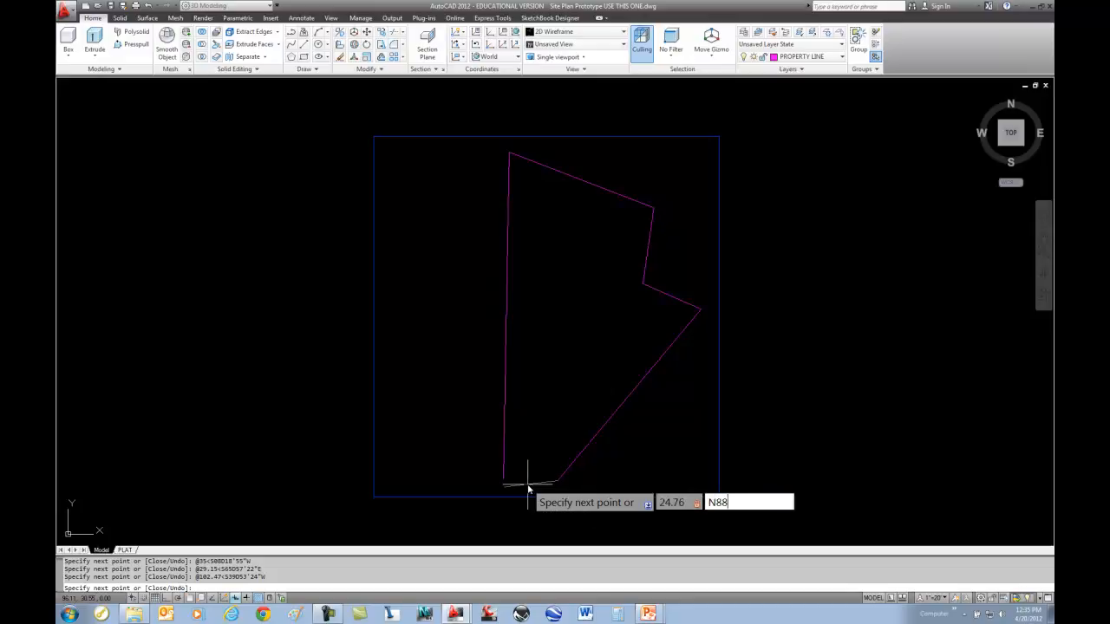
{"action": "type", "text": "D00'54\"W"}
{"action": "key", "text": "Return"}
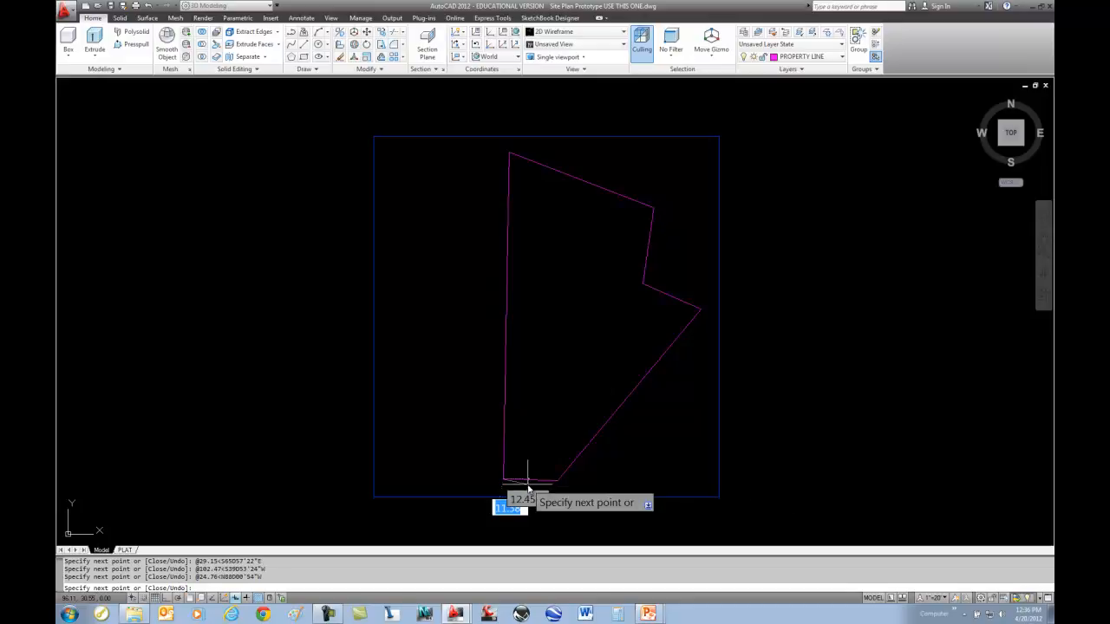
{"action": "key", "text": "Return"}
- Measure the distance between the start of the first property line and the end of the last one, using endpoint snaps
{"action": "scroll", "coordinate": [502, 481], "scroll_direction": "up", "scroll_amount": 8}
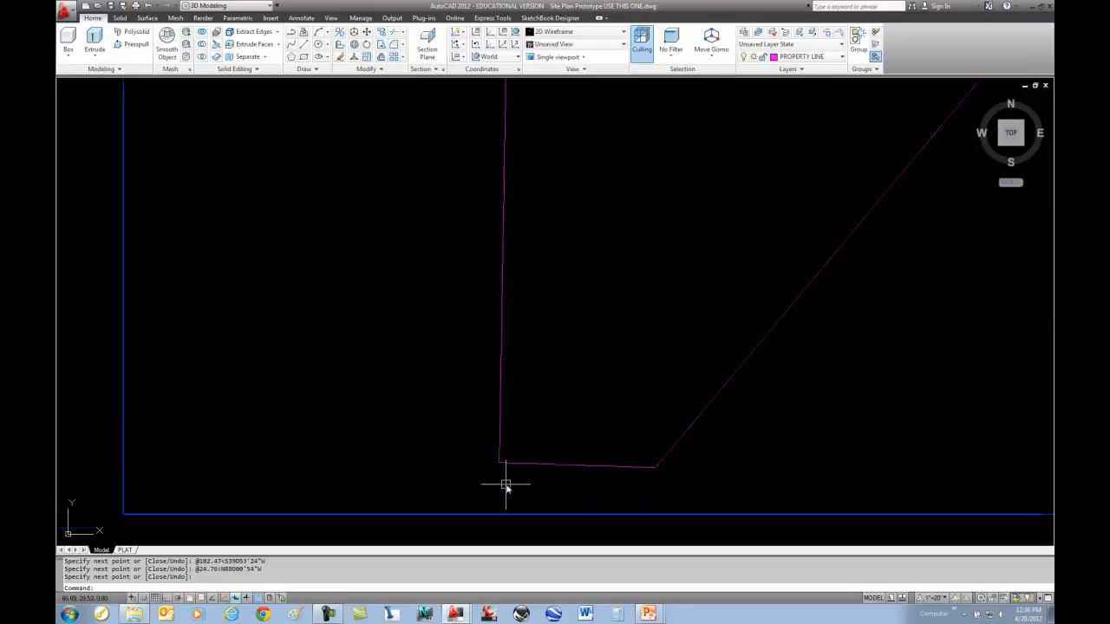
{"action": "scroll", "coordinate": [514, 473], "scroll_direction": "up", "scroll_amount": 4}
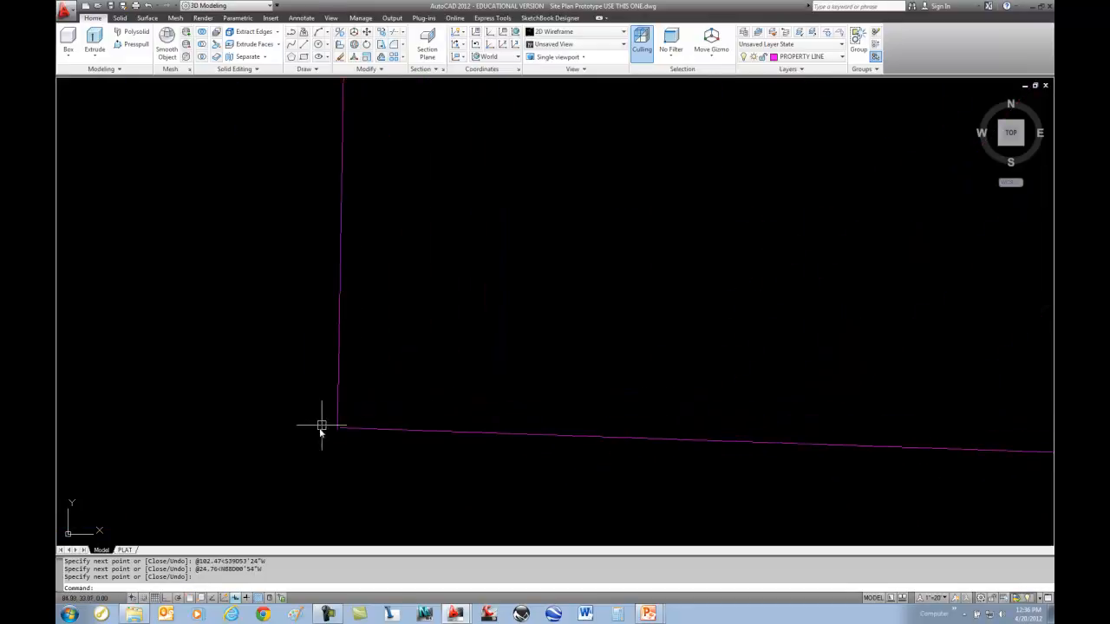
{"action": "scroll", "coordinate": [397, 403], "scroll_direction": "up", "scroll_amount": 5}
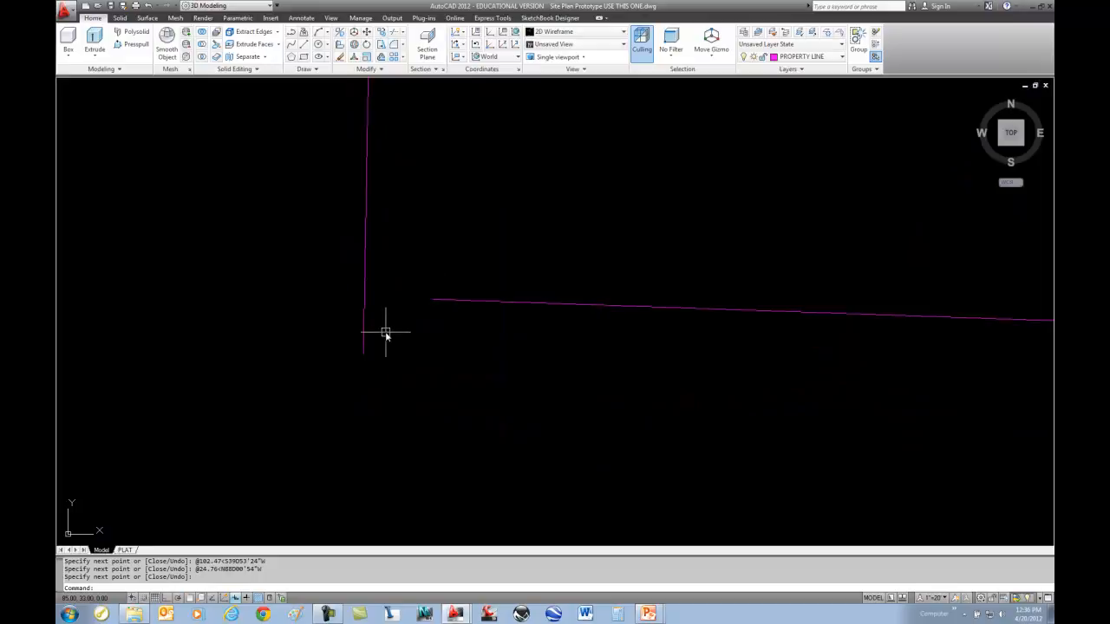
{"action": "scroll", "coordinate": [397, 316], "scroll_direction": "up", "scroll_amount": 1}
{"action": "type", "text": "DI"}
{"action": "key", "text": "Return"}
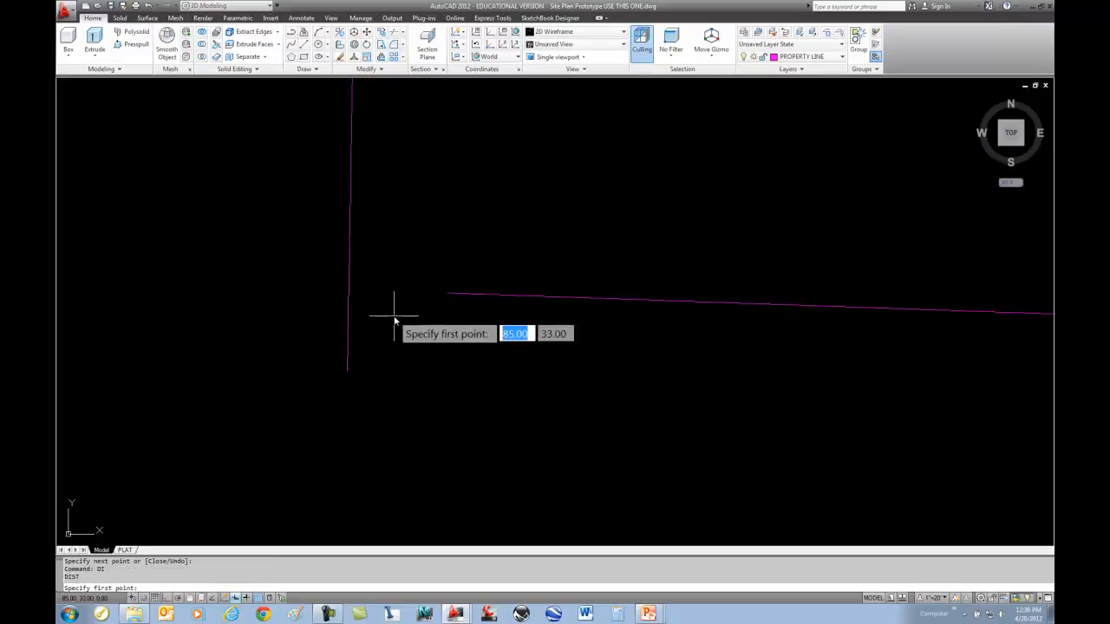
{"action": "type", "text": "END"}
{"action": "key", "text": "Return"}
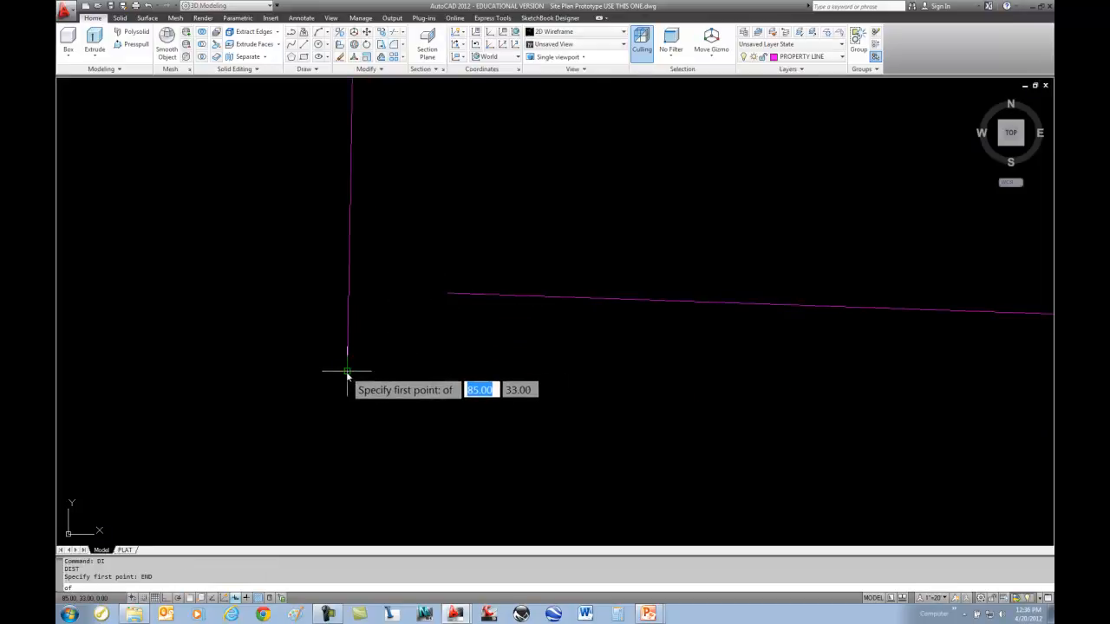
{"action": "left_click", "coordinate": [348, 371]}
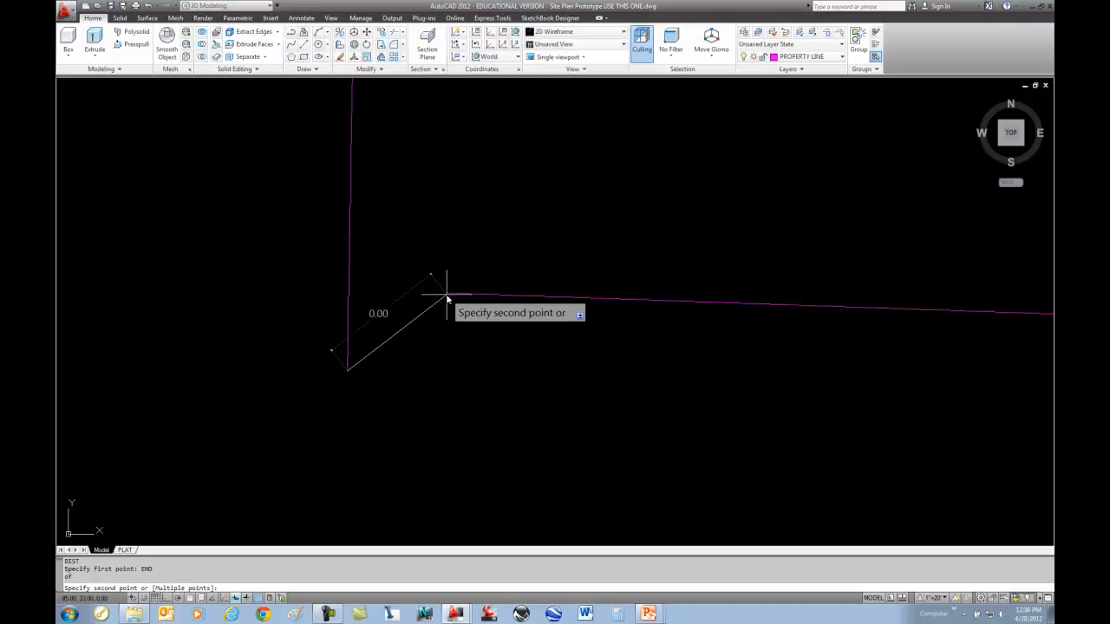
{"action": "type", "text": "END"}
{"action": "key", "text": "Return"}
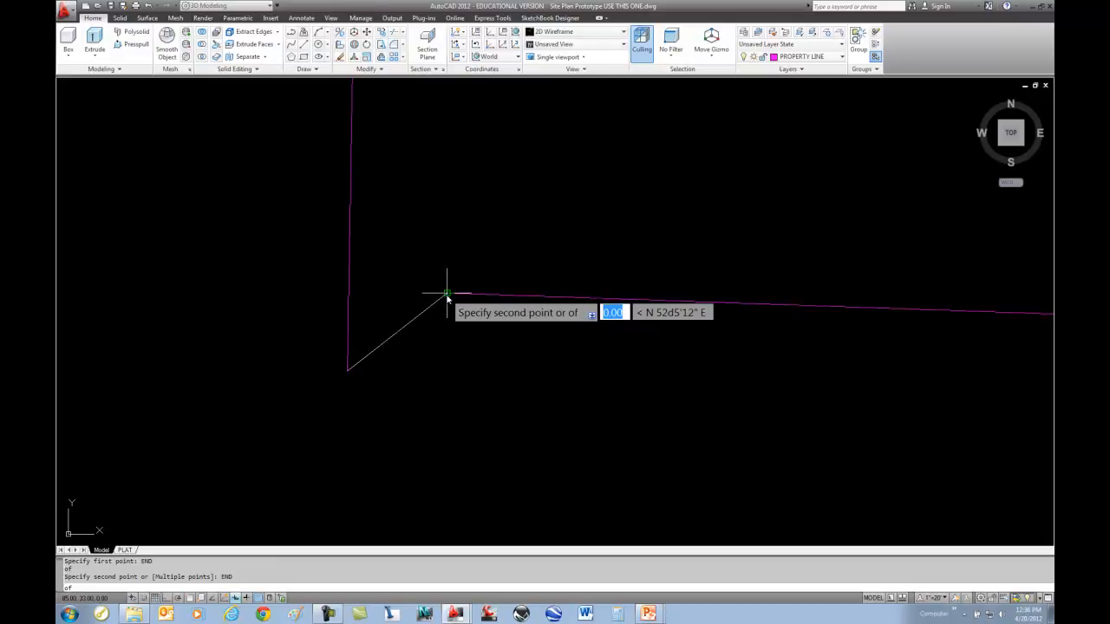
{"action": "left_click", "coordinate": [446, 296]}
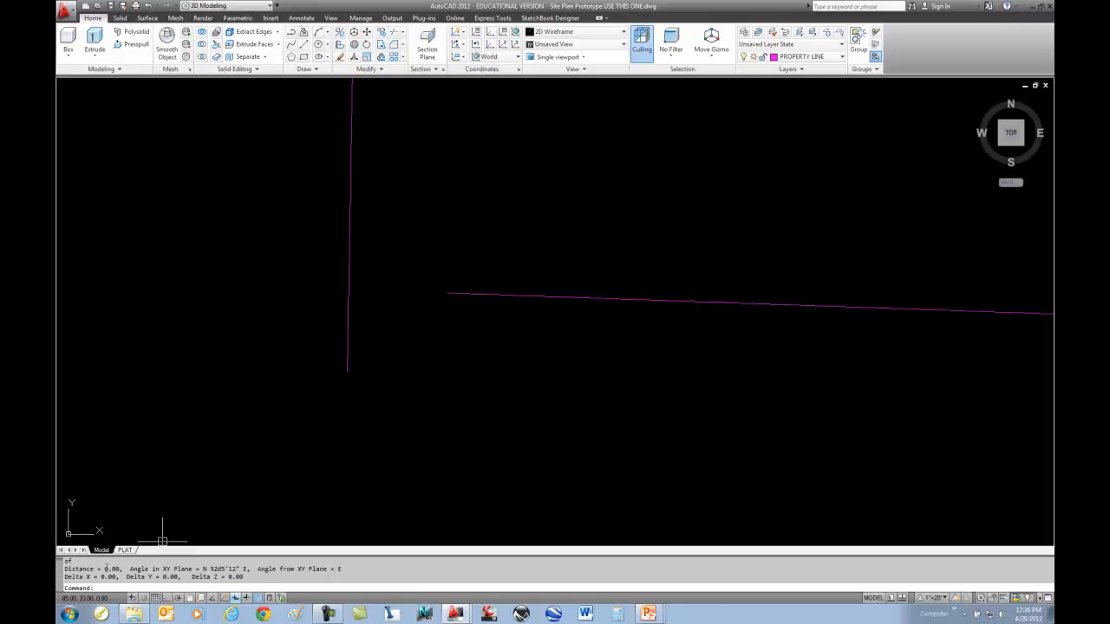
{"action": "left_click", "coordinate": [379, 414]}
{"action": "key", "text": "Escape"}
{"action": "scroll", "coordinate": [459, 357], "scroll_direction": "down", "scroll_amount": 1}
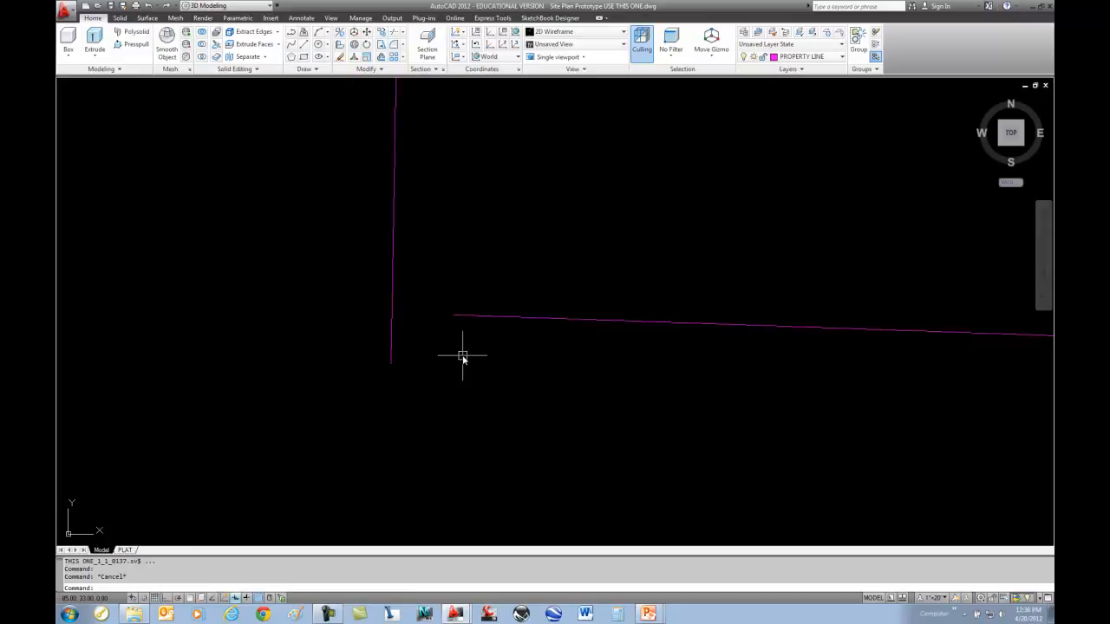
{"action": "key", "text": "Escape"}
{"action": "scroll", "coordinate": [462, 364], "scroll_direction": "down", "scroll_amount": 4}
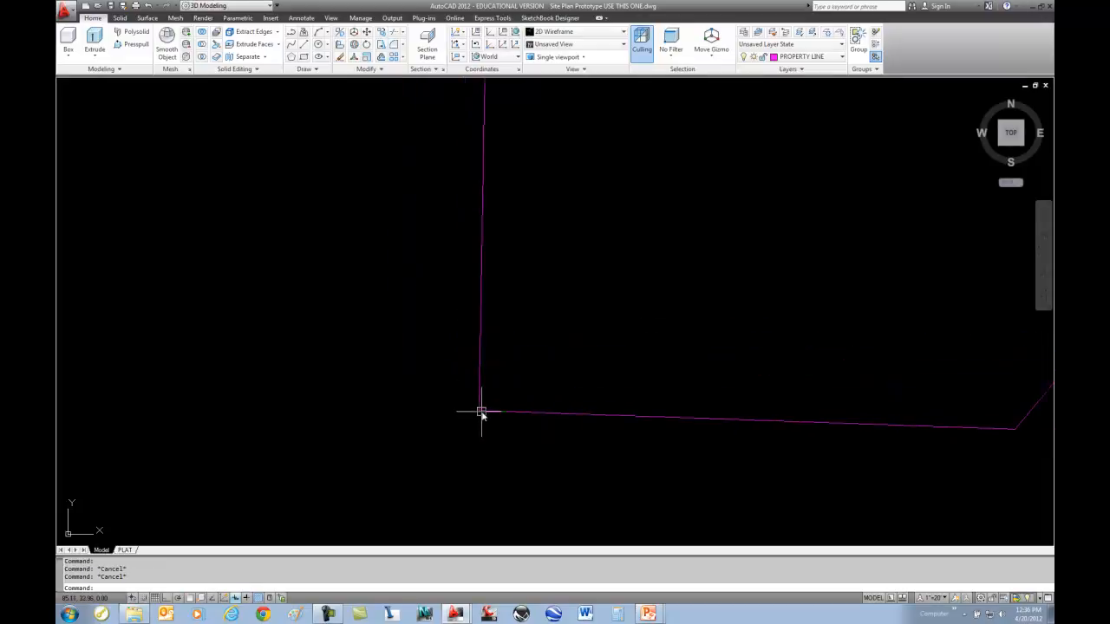
{"action": "scroll", "coordinate": [481, 414], "scroll_direction": "down", "scroll_amount": 8}
{"action": "scroll", "coordinate": [508, 309], "scroll_direction": "up", "scroll_amount": 2}
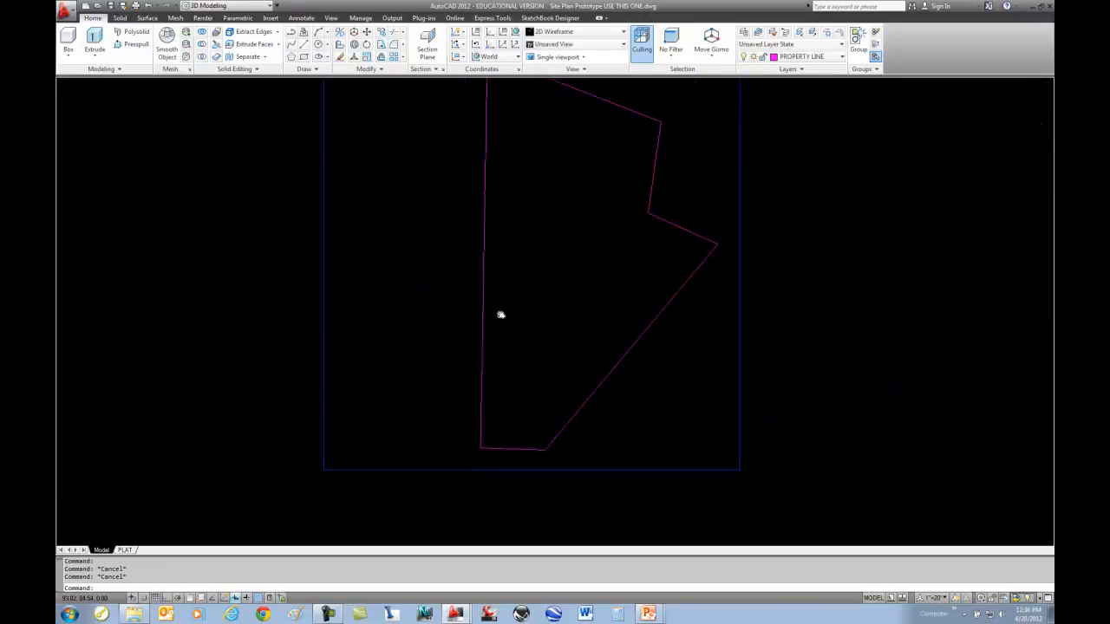
{"action": "middle_click_drag", "start_coordinate": [500, 314], "coordinate": [486, 371]}
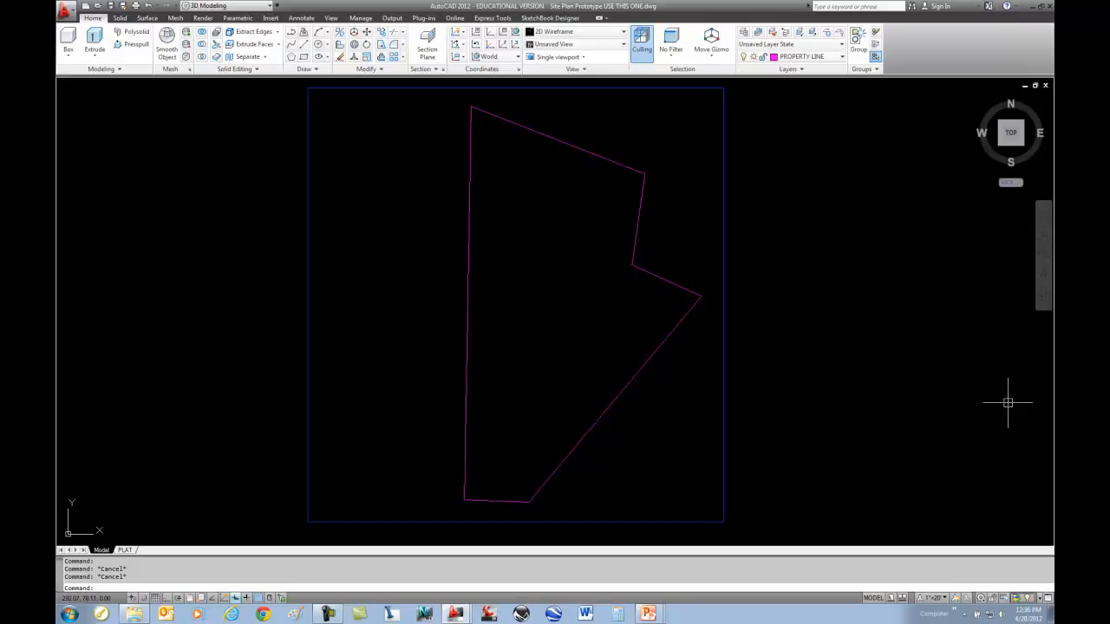
{"action": "key", "text": "alt+Tab"}
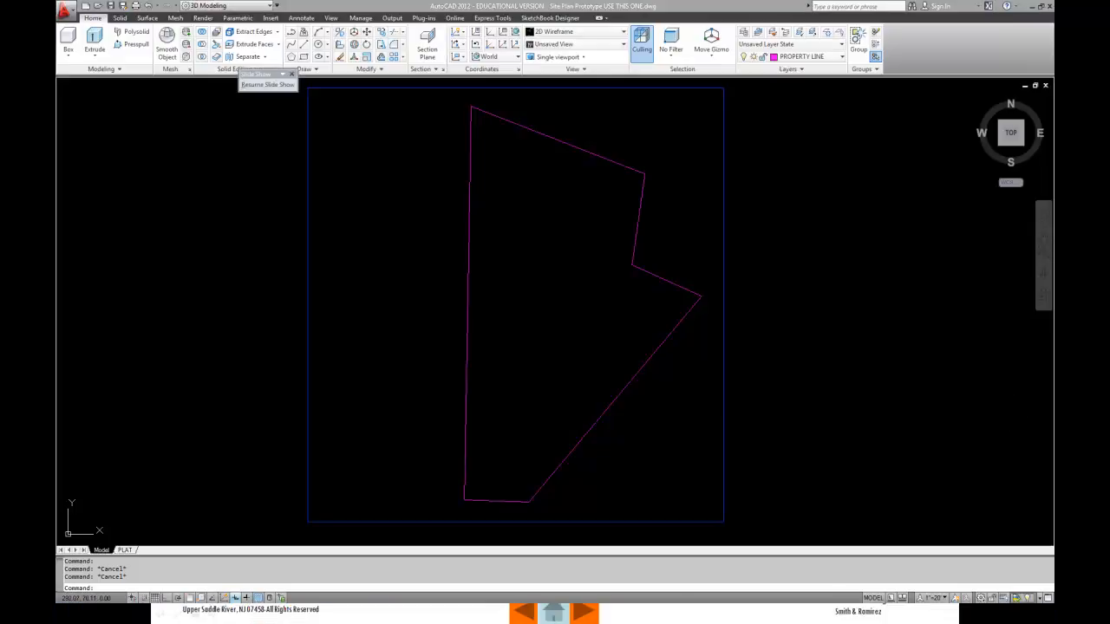
{"action": "left_click", "coordinate": [534, 399]}
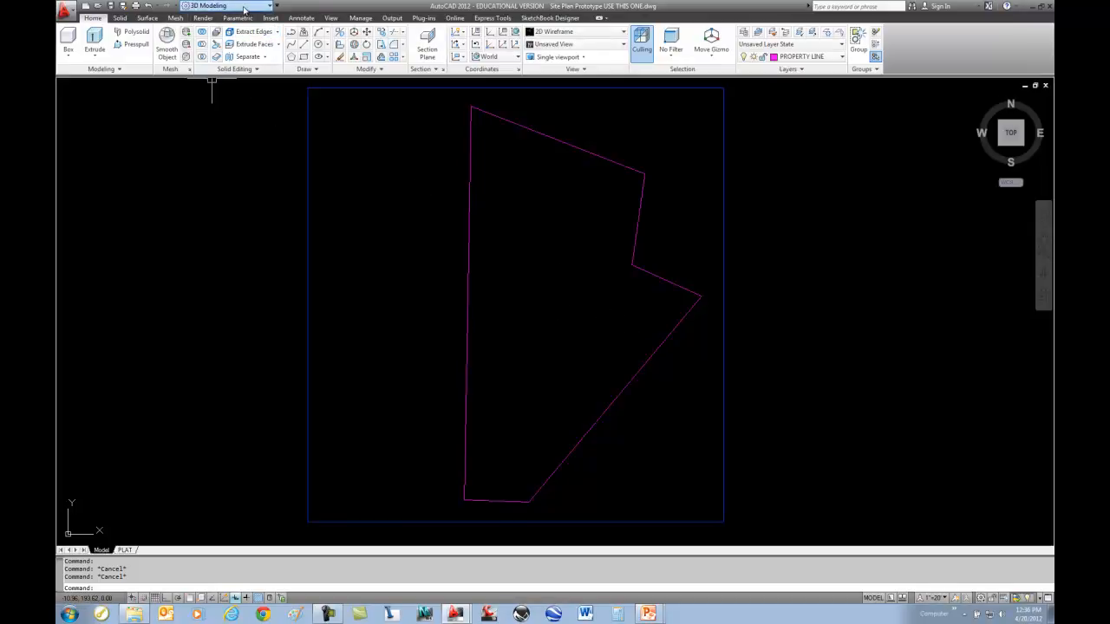
- Switch to the Drafting & Annotation workspace and keep SURVEY as the current dimension style
{"action": "left_click", "coordinate": [244, 9]}
{"action": "left_click", "coordinate": [217, 14]}
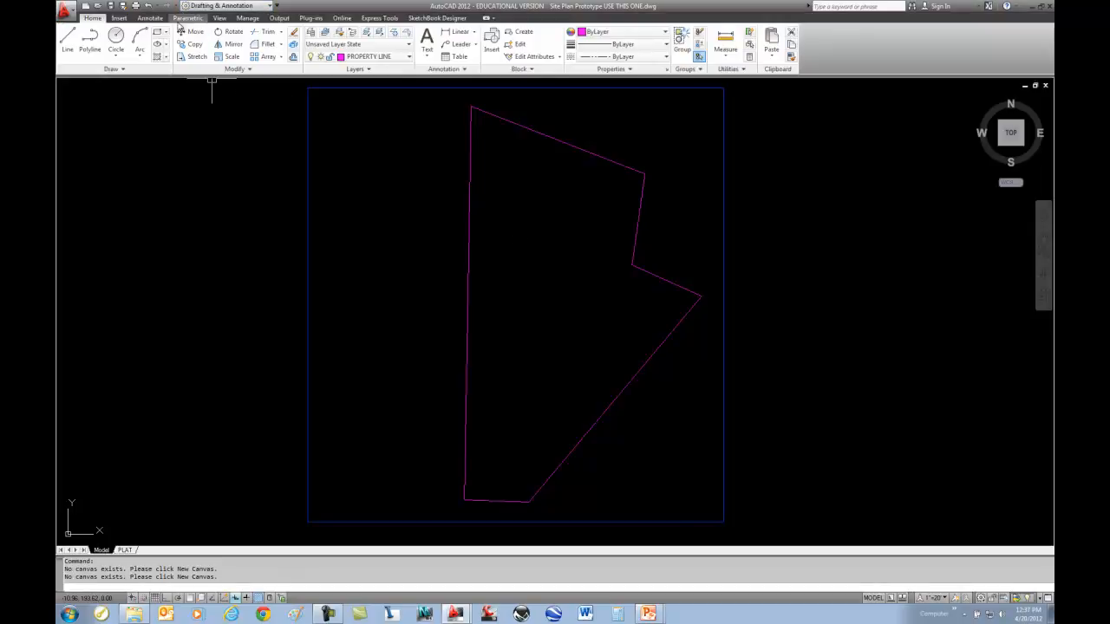
{"action": "left_click", "coordinate": [151, 18]}
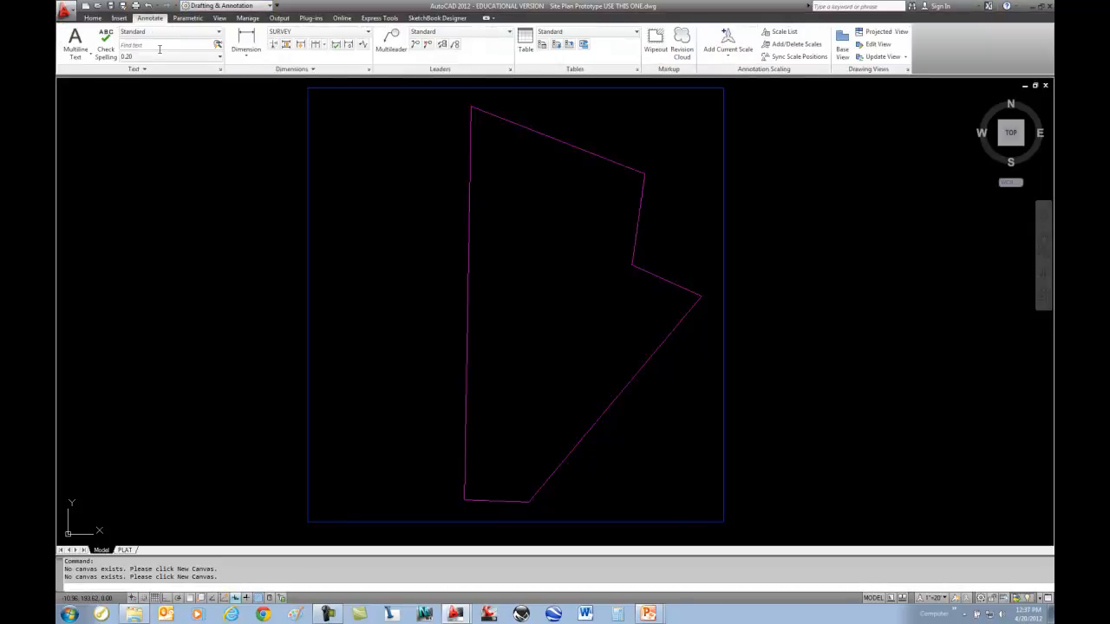
{"action": "left_click", "coordinate": [247, 54]}
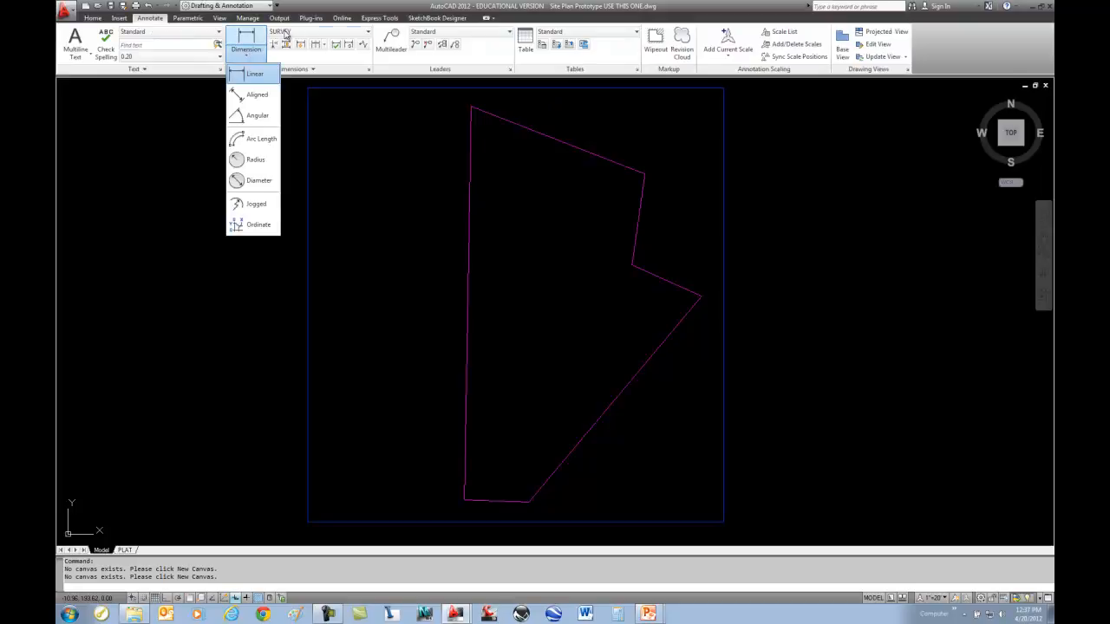
{"action": "left_click", "coordinate": [298, 33]}
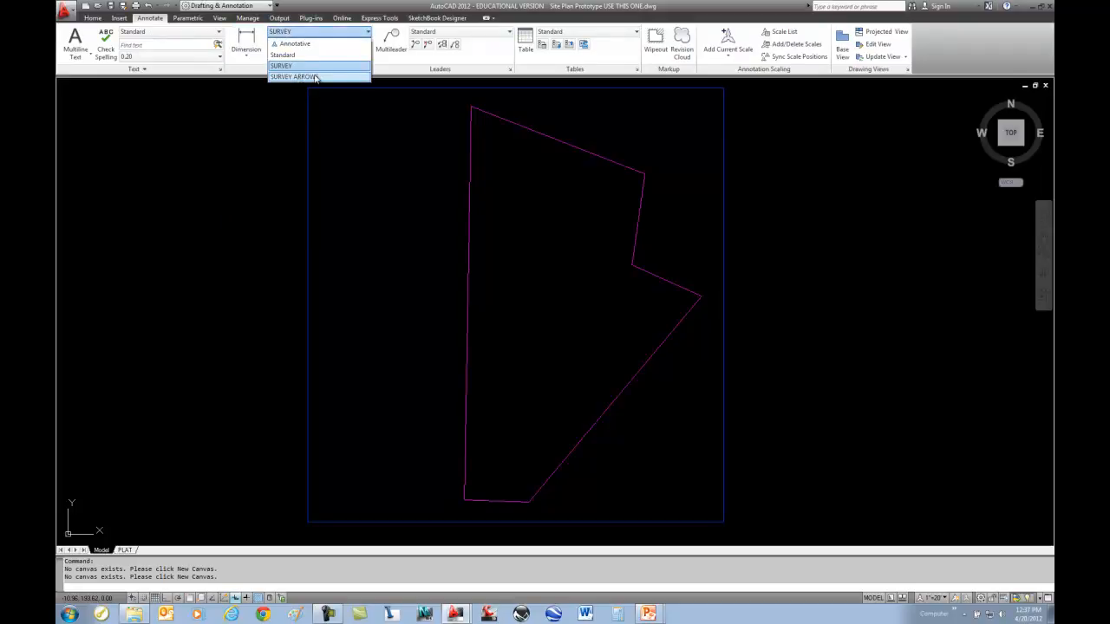
{"action": "left_click", "coordinate": [291, 35]}
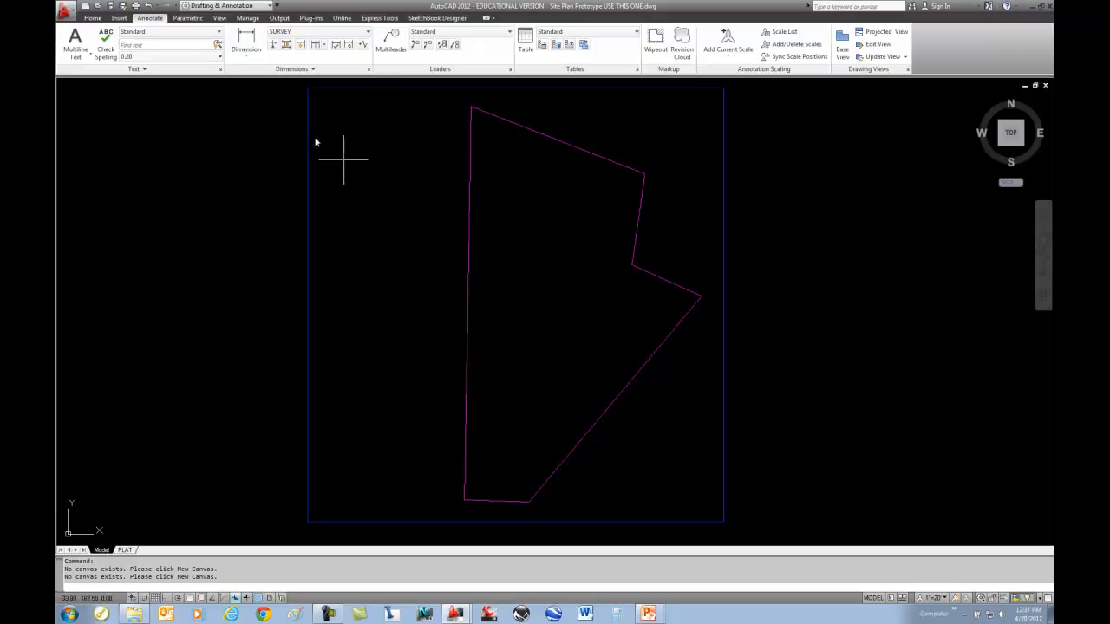
- Add an aligned dimension between the south and north endpoints of the long west property line, placing the dimension line at its midpoint
{"action": "left_click", "coordinate": [246, 57]}
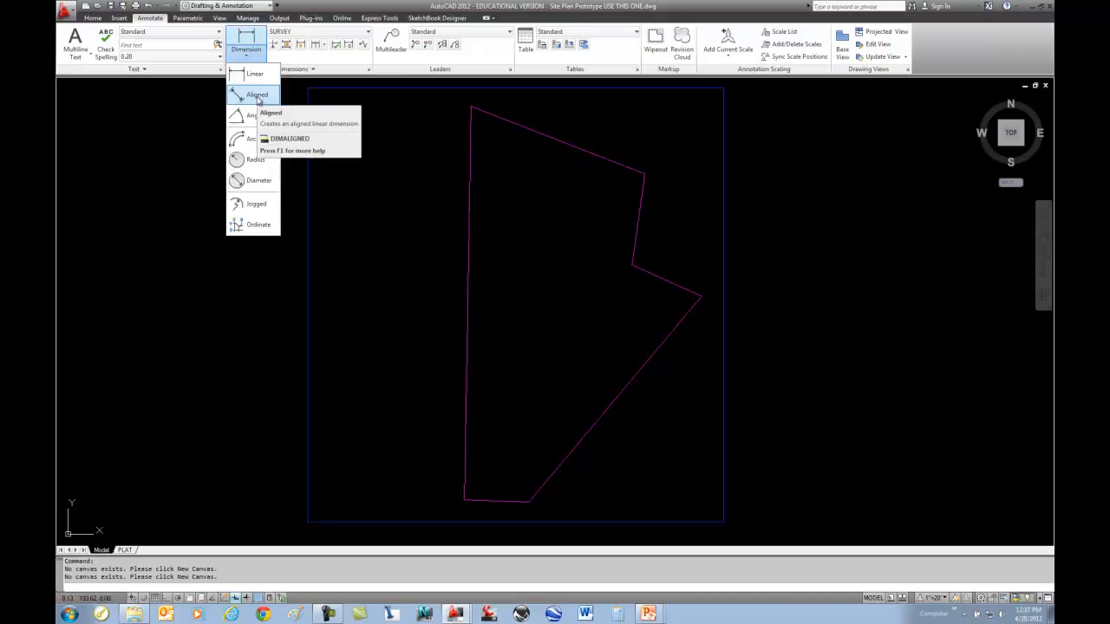
{"action": "left_click", "coordinate": [257, 97]}
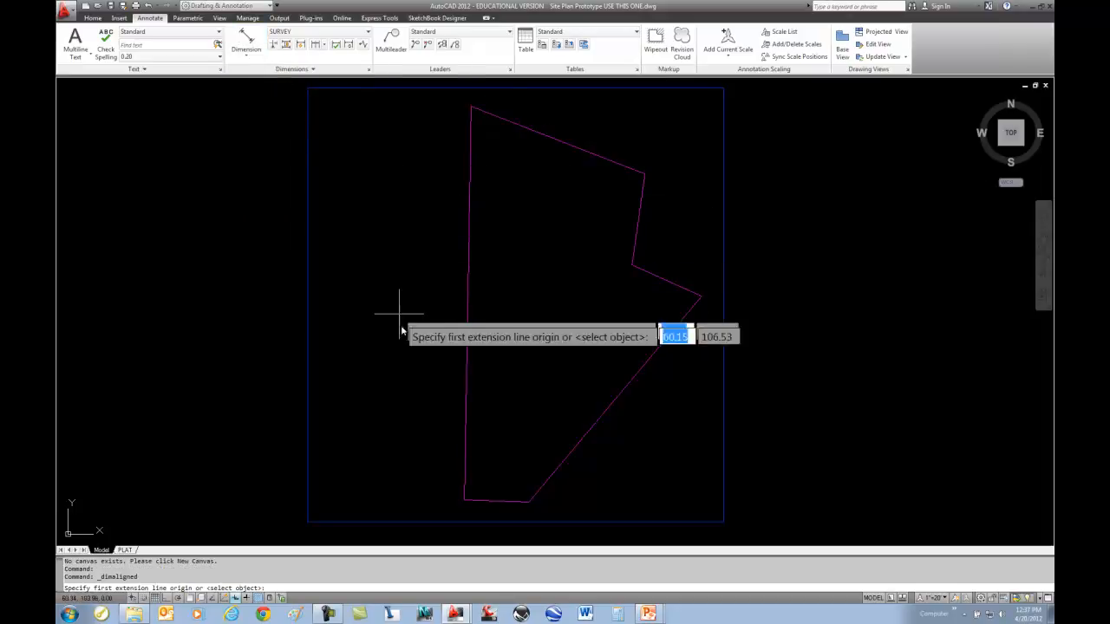
{"action": "right_click", "coordinate": [411, 405], "text": "shift"}
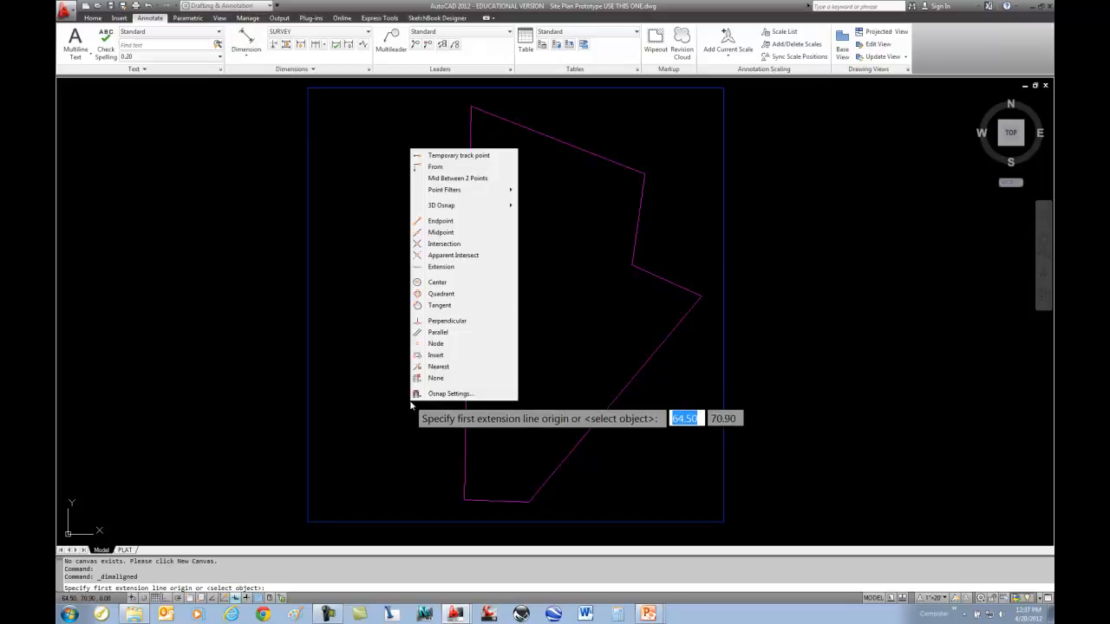
{"action": "left_click", "coordinate": [433, 222]}
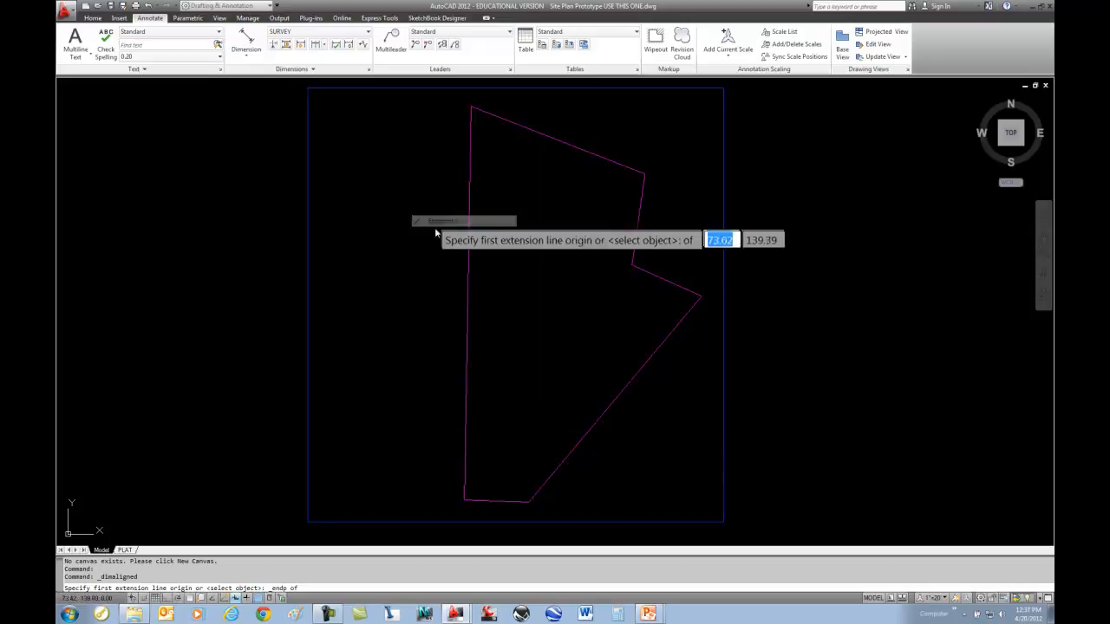
{"action": "left_click", "coordinate": [463, 500]}
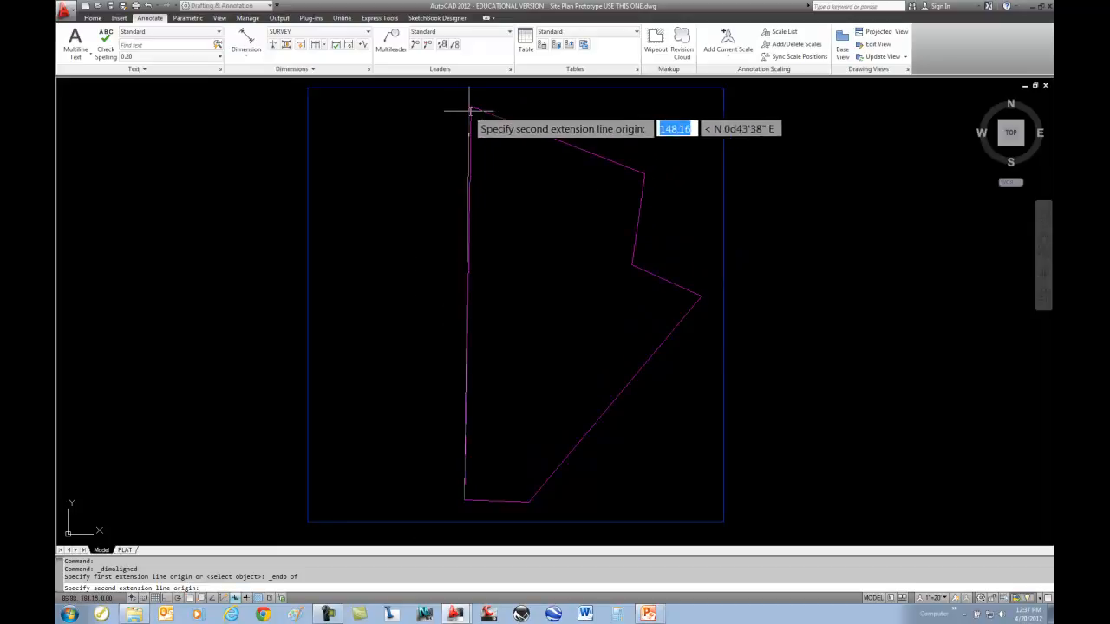
{"action": "right_click", "coordinate": [395, 209], "text": "shift"}
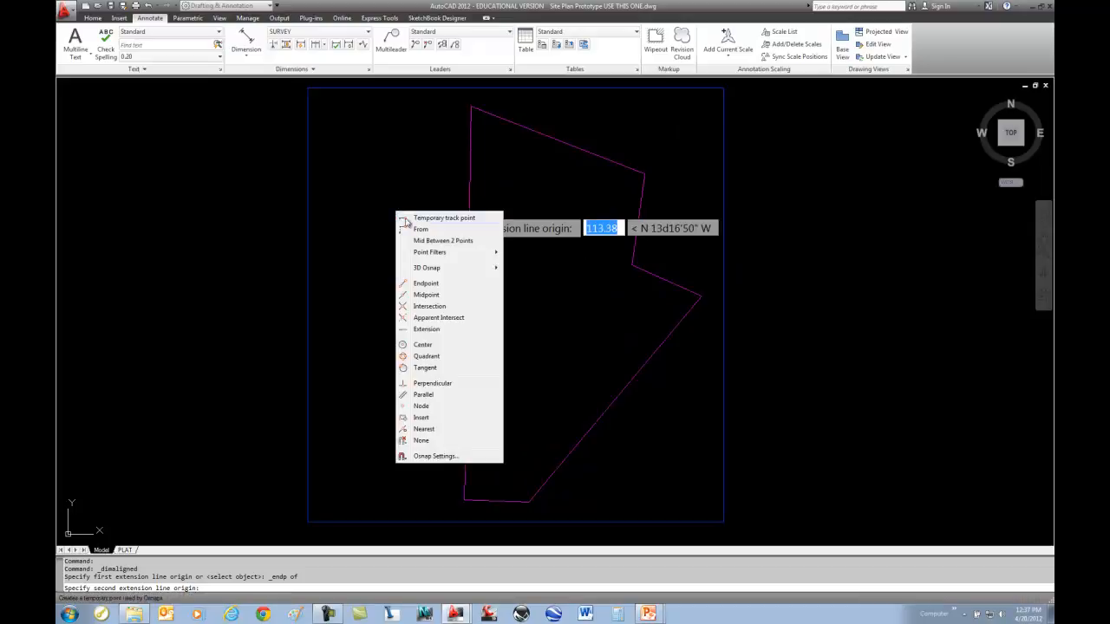
{"action": "left_click", "coordinate": [425, 283]}
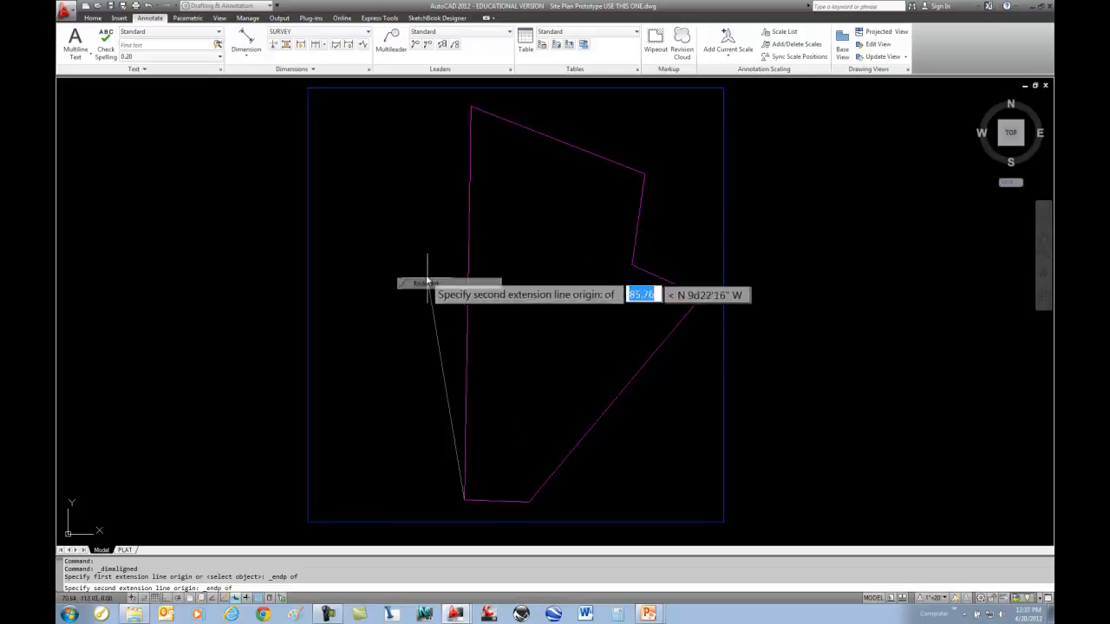
{"action": "left_click", "coordinate": [469, 107]}
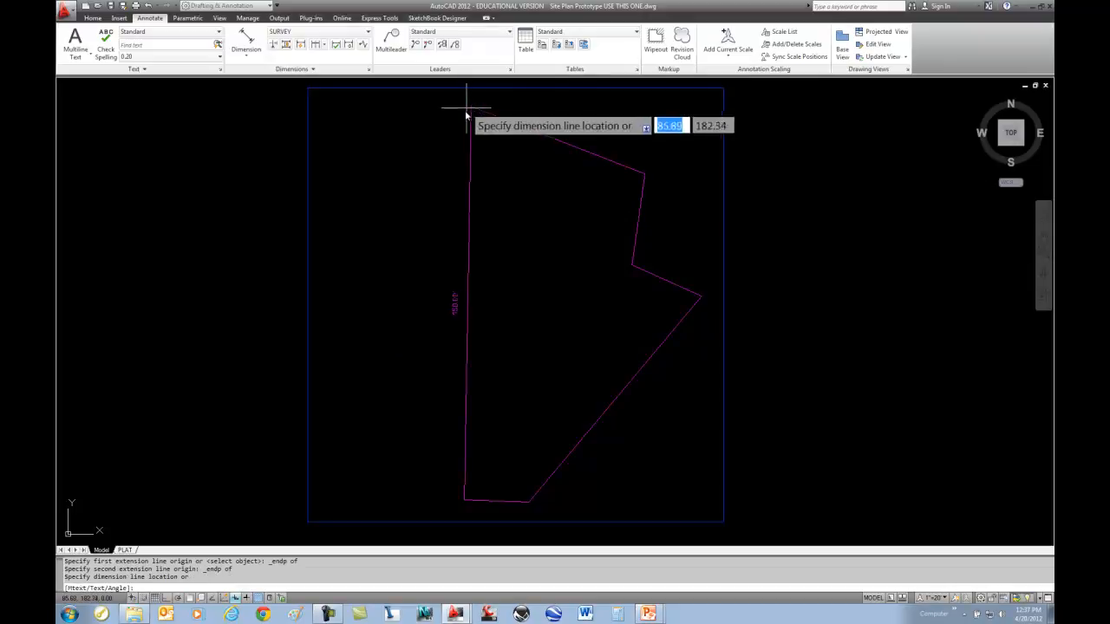
{"action": "right_click", "coordinate": [459, 262], "text": "shift"}
{"action": "left_click", "coordinate": [495, 352]}
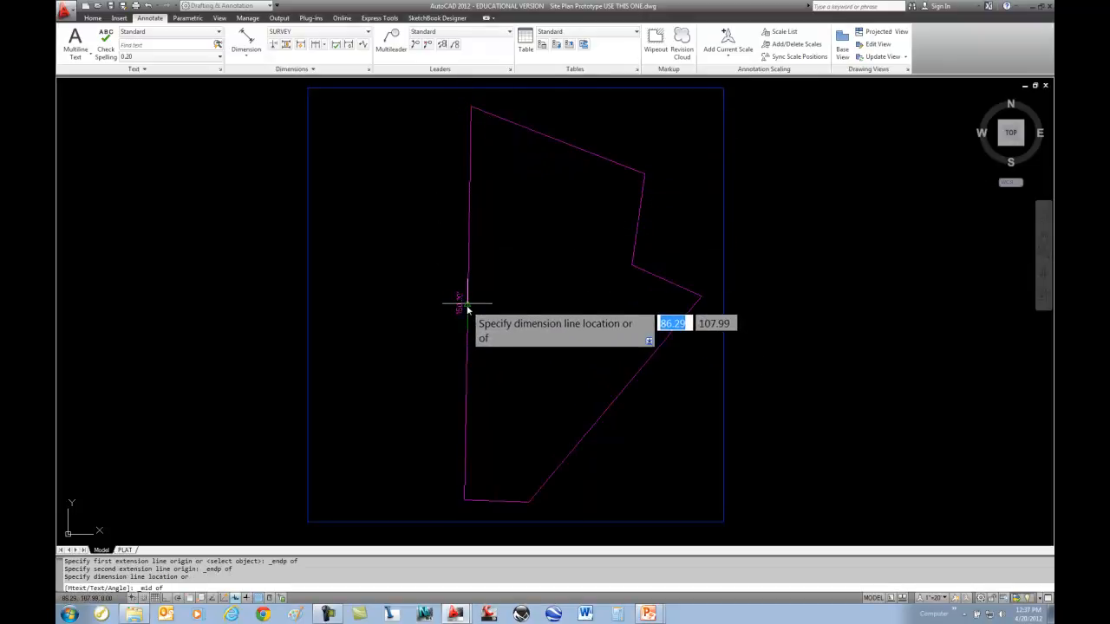
{"action": "left_click", "coordinate": [469, 309]}
{"action": "key", "text": "Escape"}
- Move the west property line's dimension to the DIM layer and clear the selection
{"action": "scroll", "coordinate": [457, 323], "scroll_direction": "up", "scroll_amount": 3}
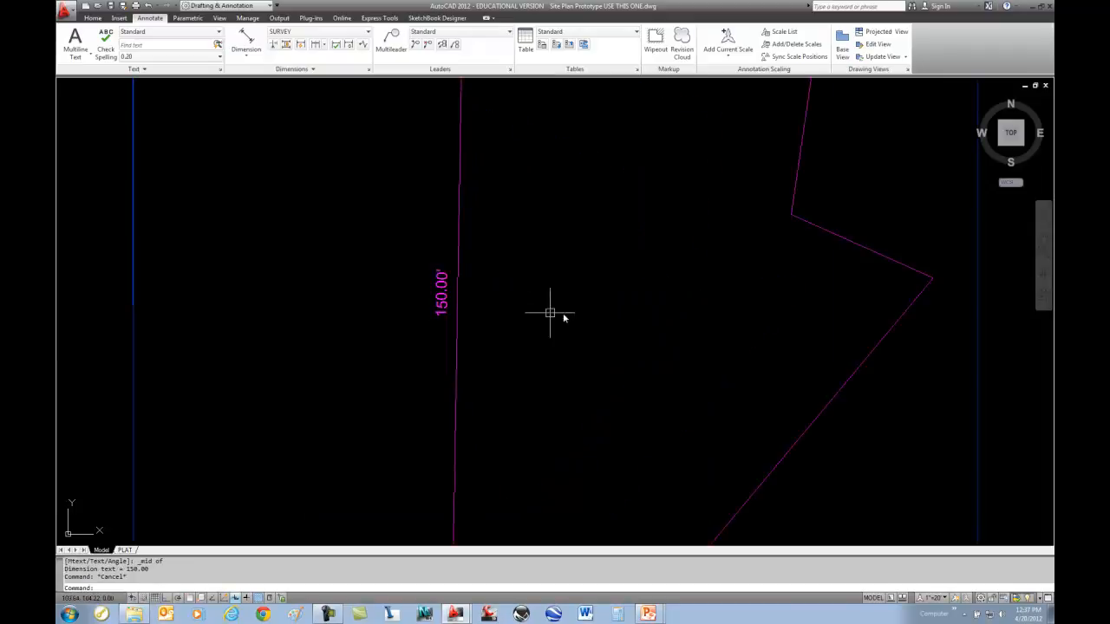
{"action": "left_click", "coordinate": [441, 296]}
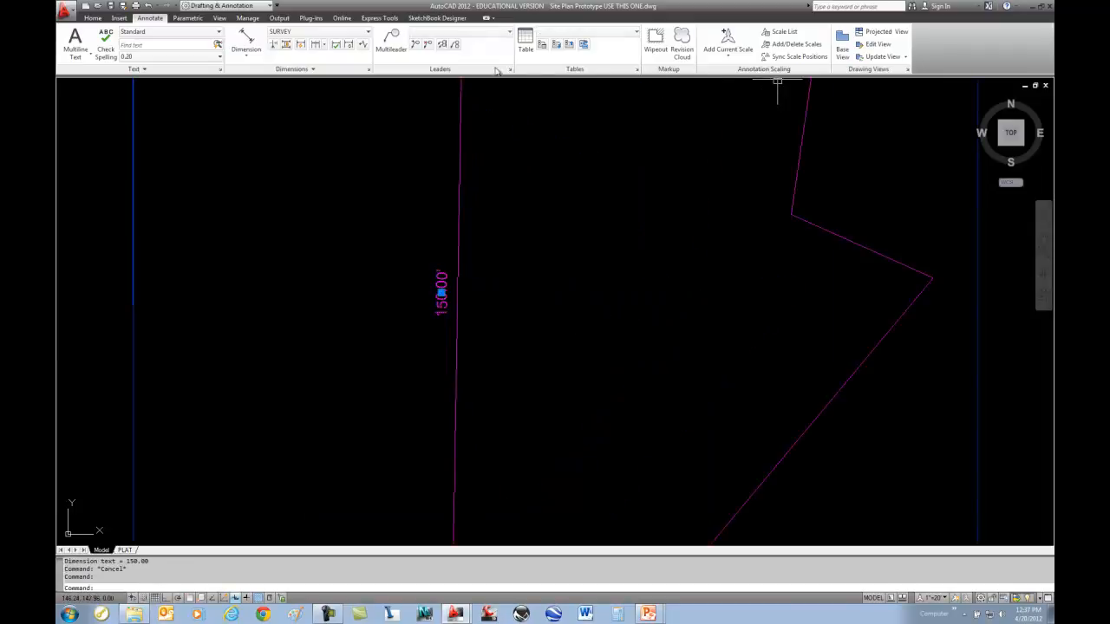
{"action": "left_click", "coordinate": [92, 18]}
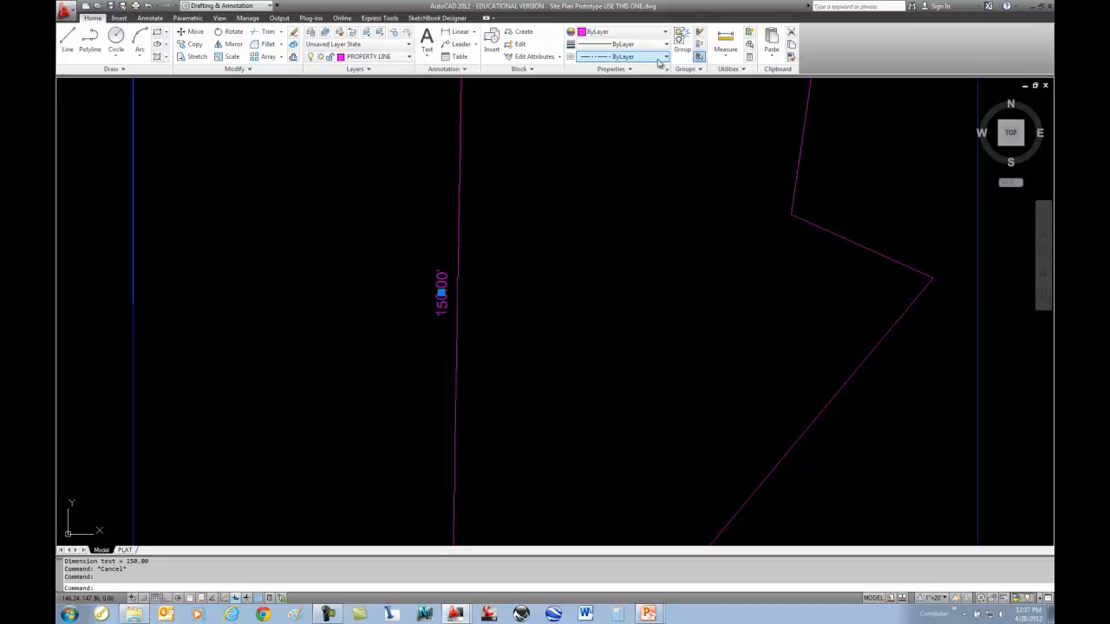
{"action": "left_click", "coordinate": [377, 57]}
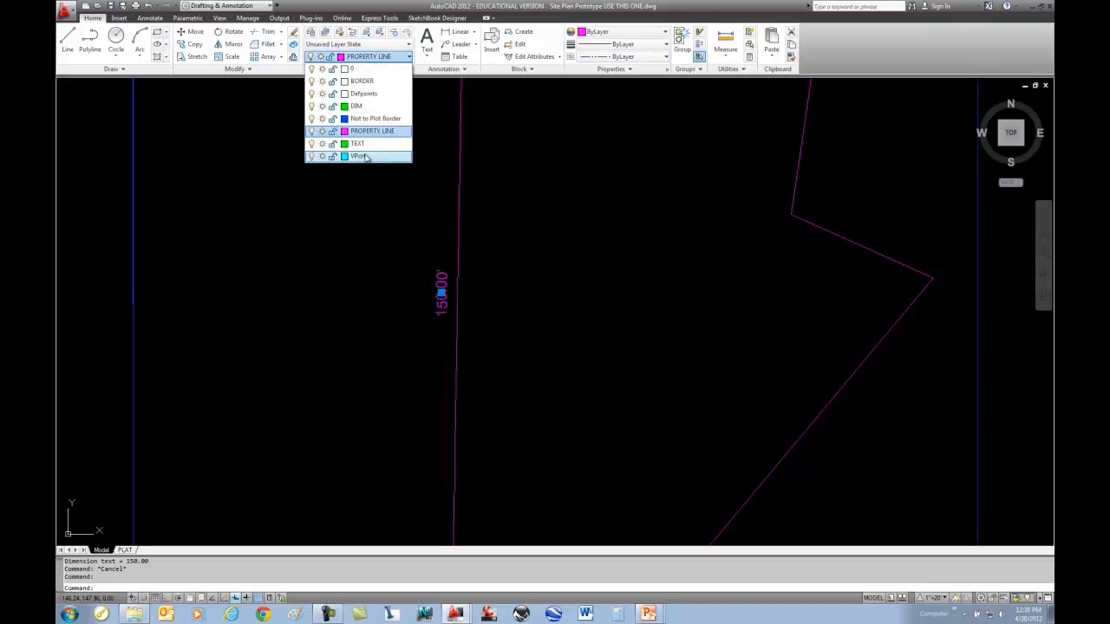
{"action": "left_click", "coordinate": [357, 106]}
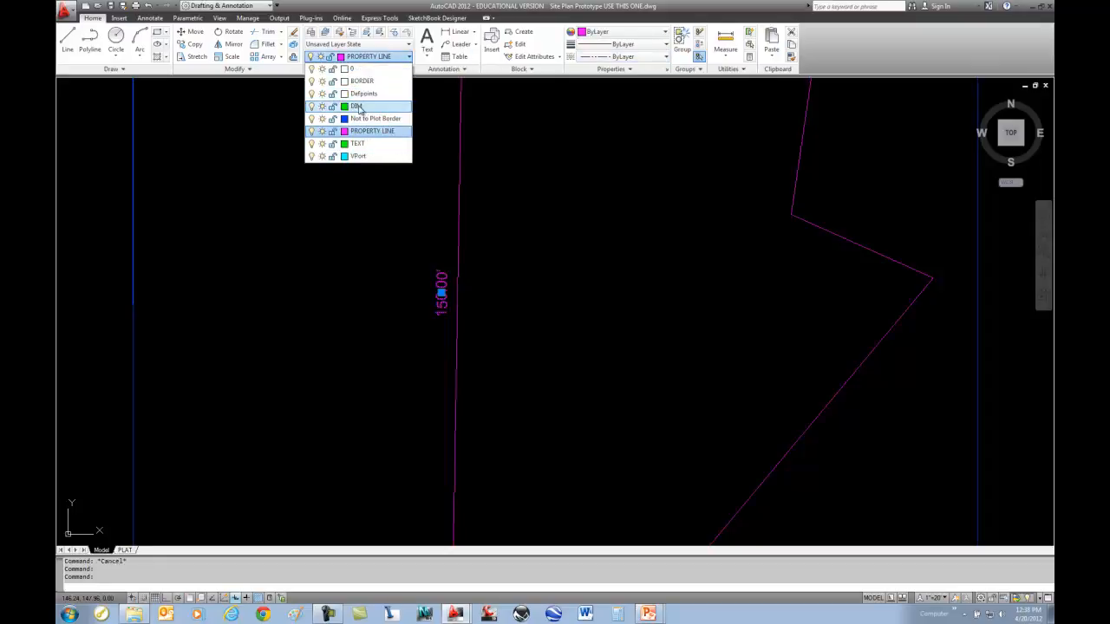
{"action": "key", "text": "Escape"}
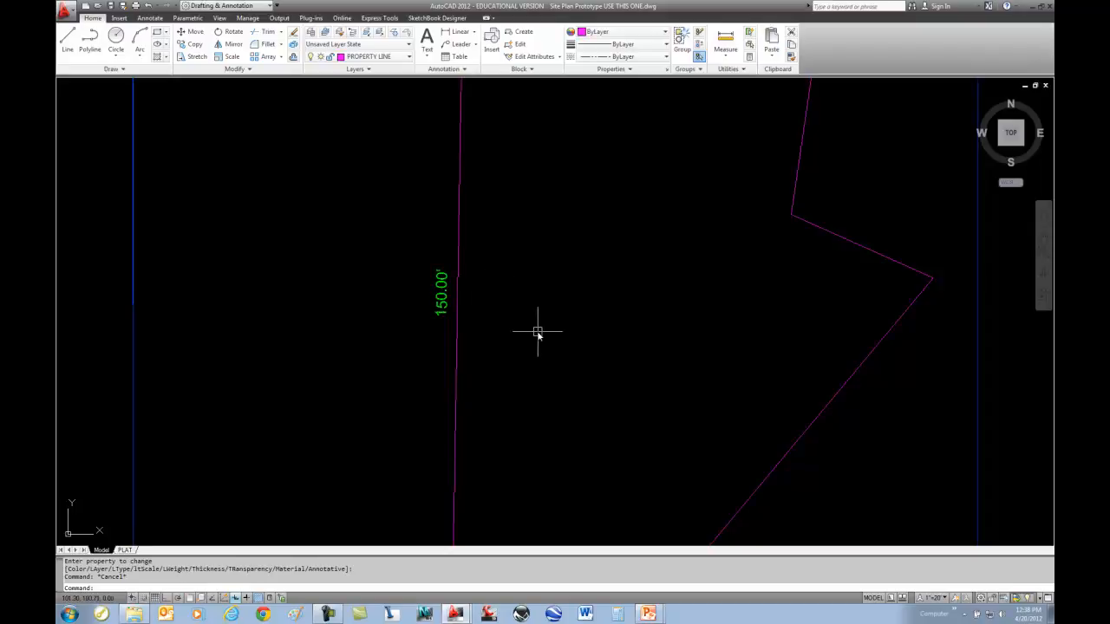
- Edit the west property line's dimension text, adding the bearing N00°59'08"E and a gap before the distance
{"action": "left_click", "coordinate": [441, 301]}
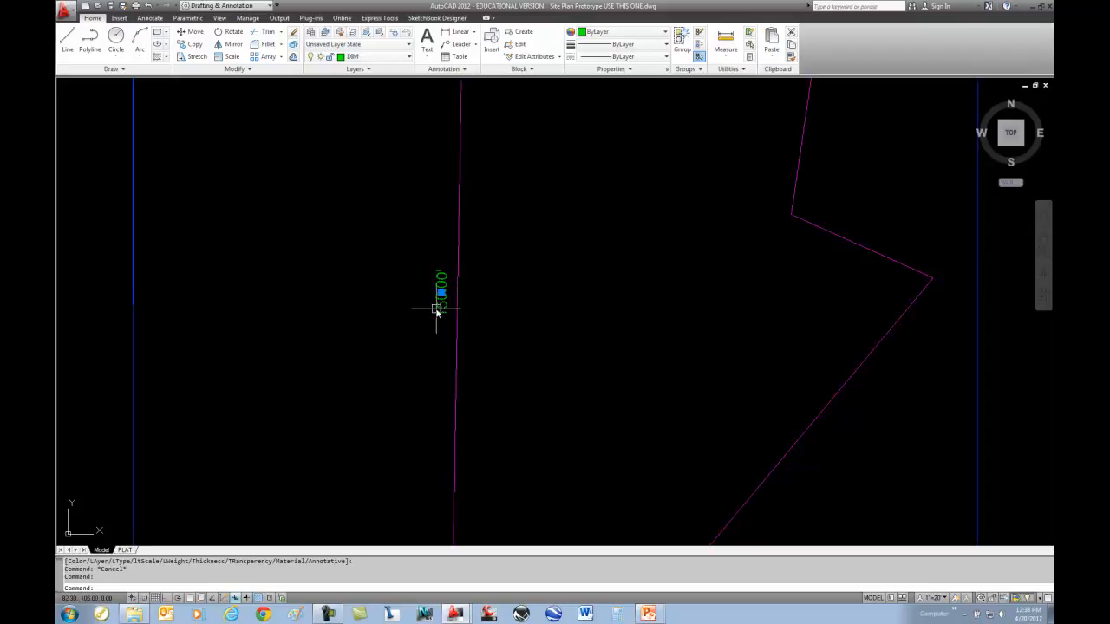
{"action": "type", "text": "ED"}
{"action": "key", "text": "Return"}
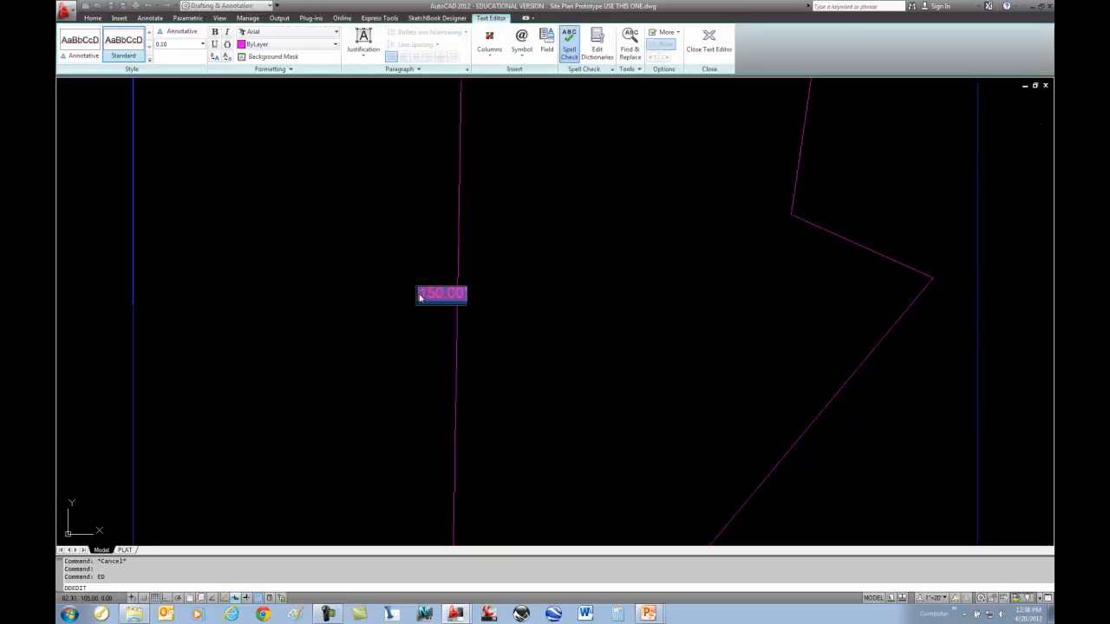
{"action": "left_click", "coordinate": [418, 295]}
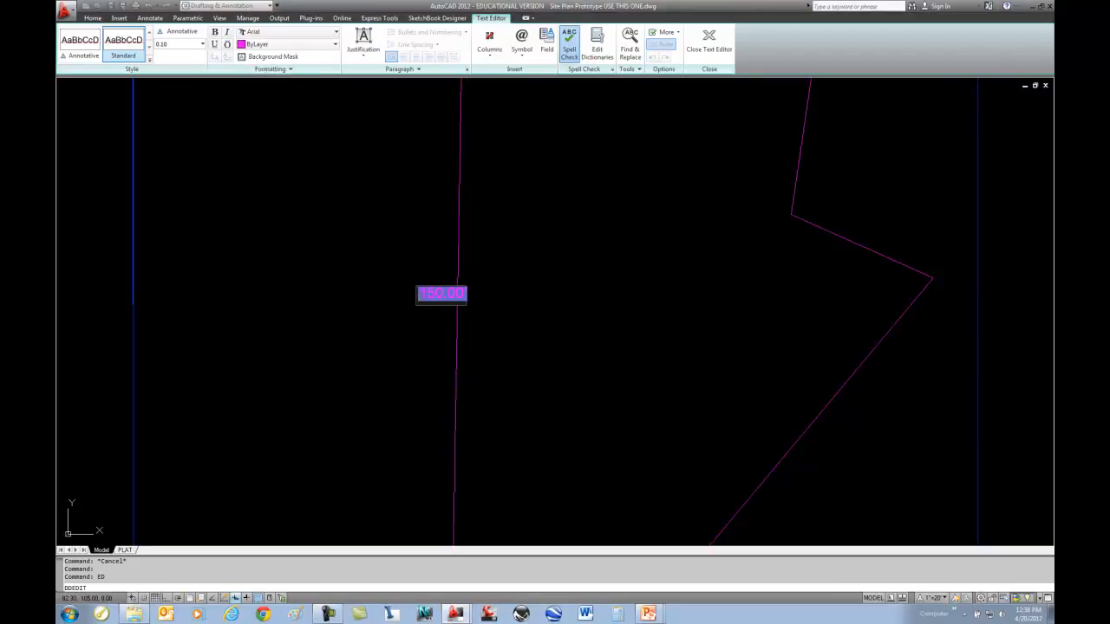
{"action": "type", "text": "N00"}
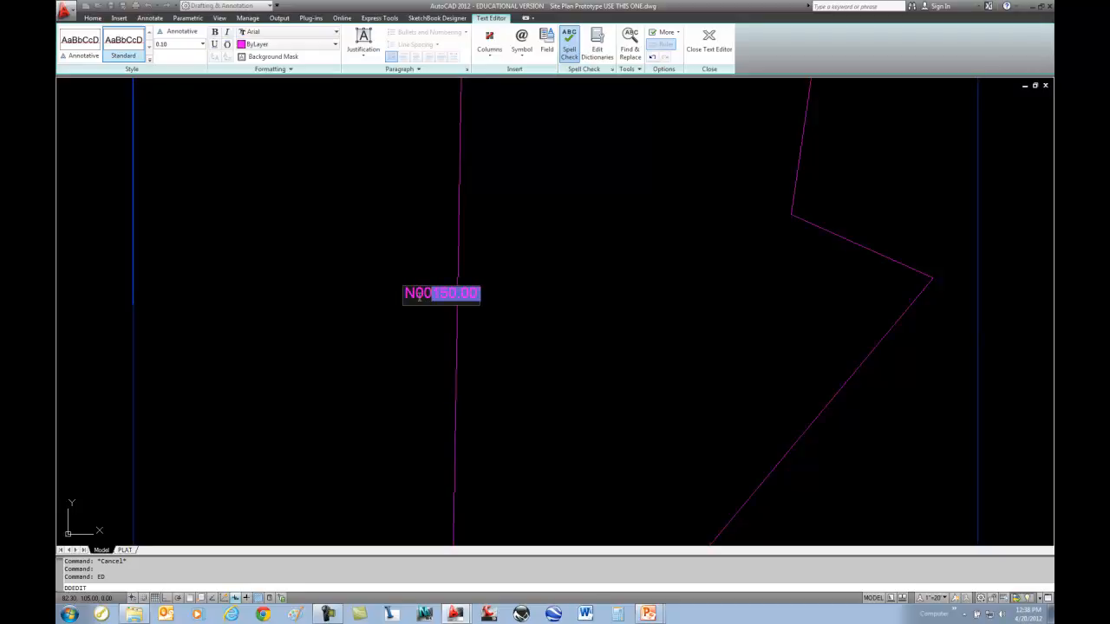
{"action": "type", "text": "%%"}
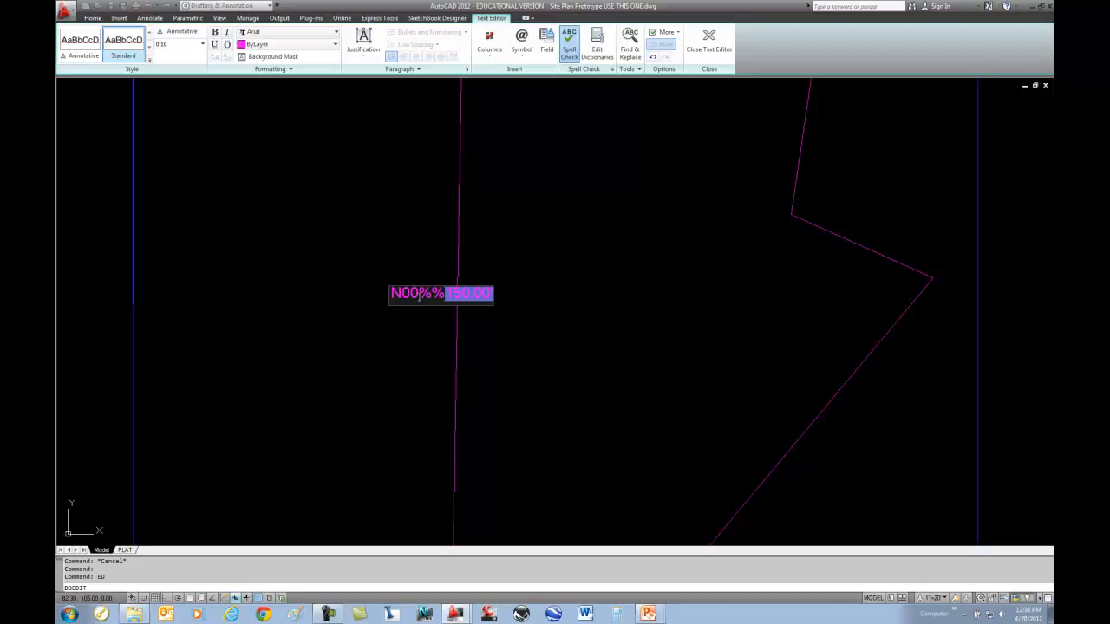
{"action": "type", "text": "d"}
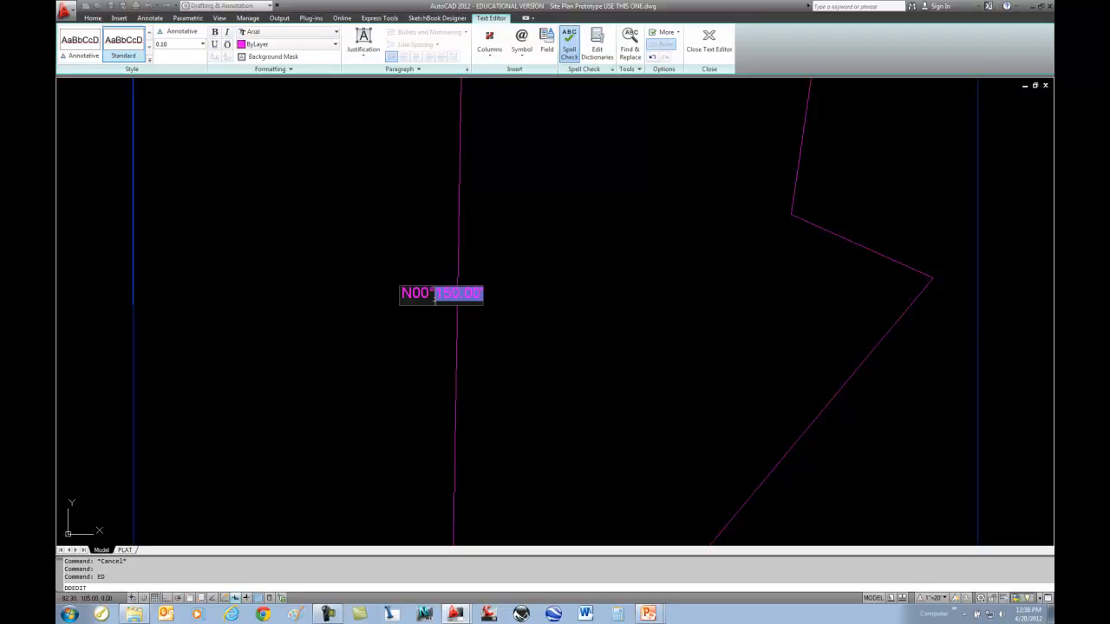
{"action": "type", "text": "59'"}
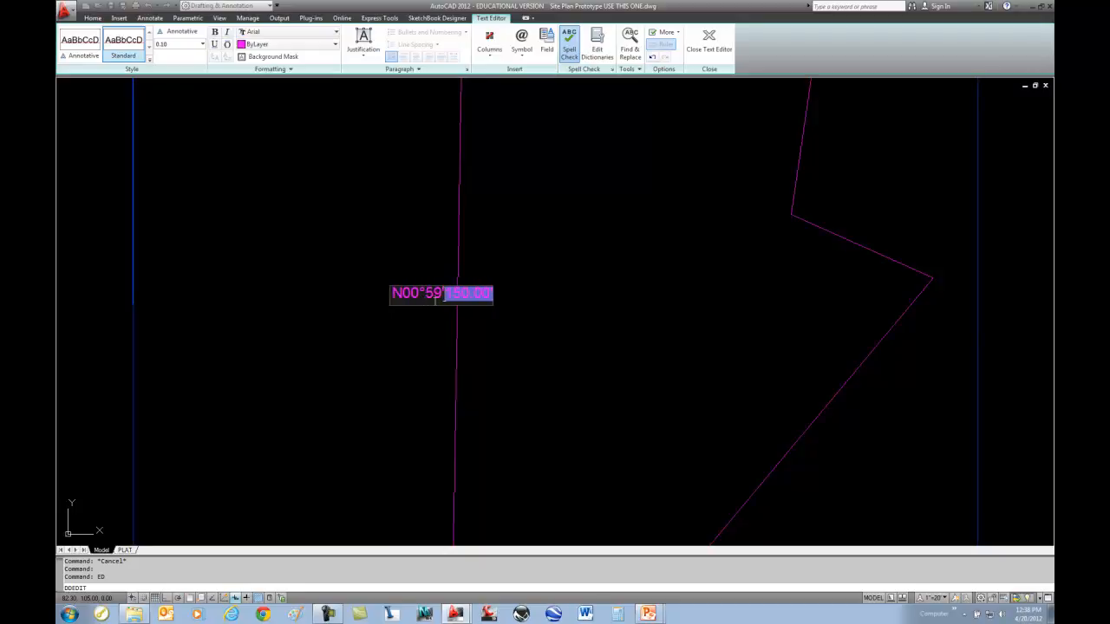
{"action": "type", "text": "08\""}
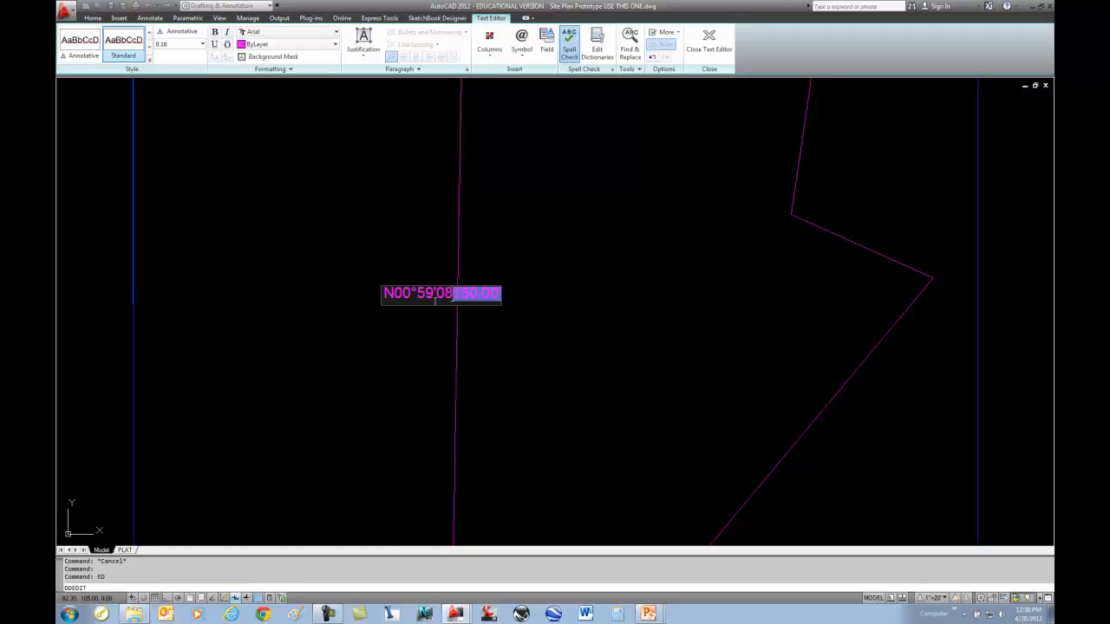
{"action": "type", "text": "E"}
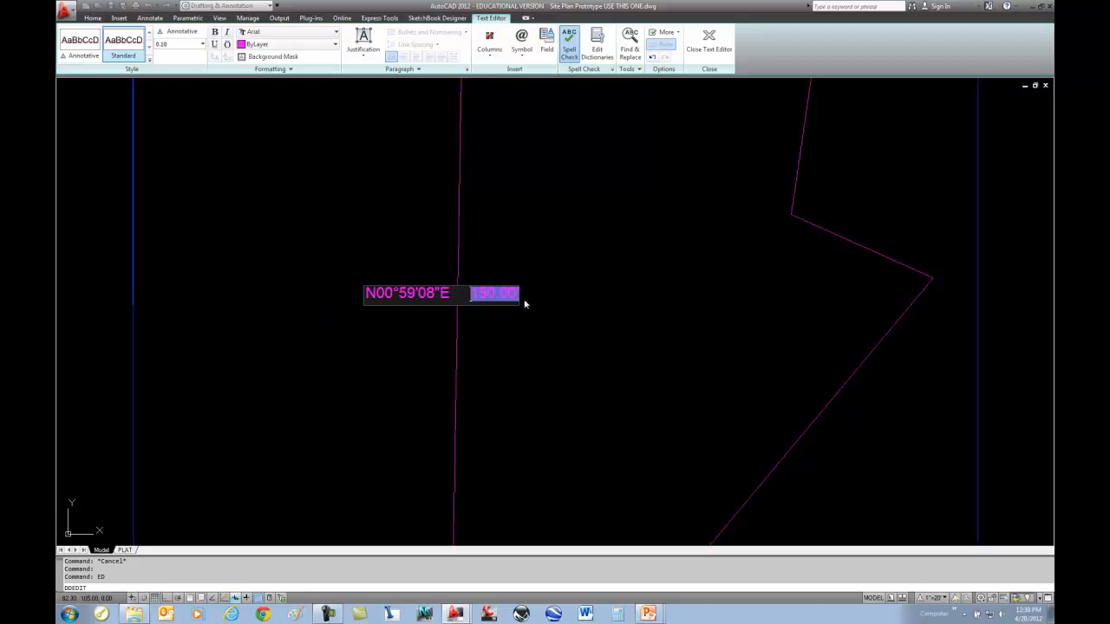
{"action": "left_click", "coordinate": [709, 39]}
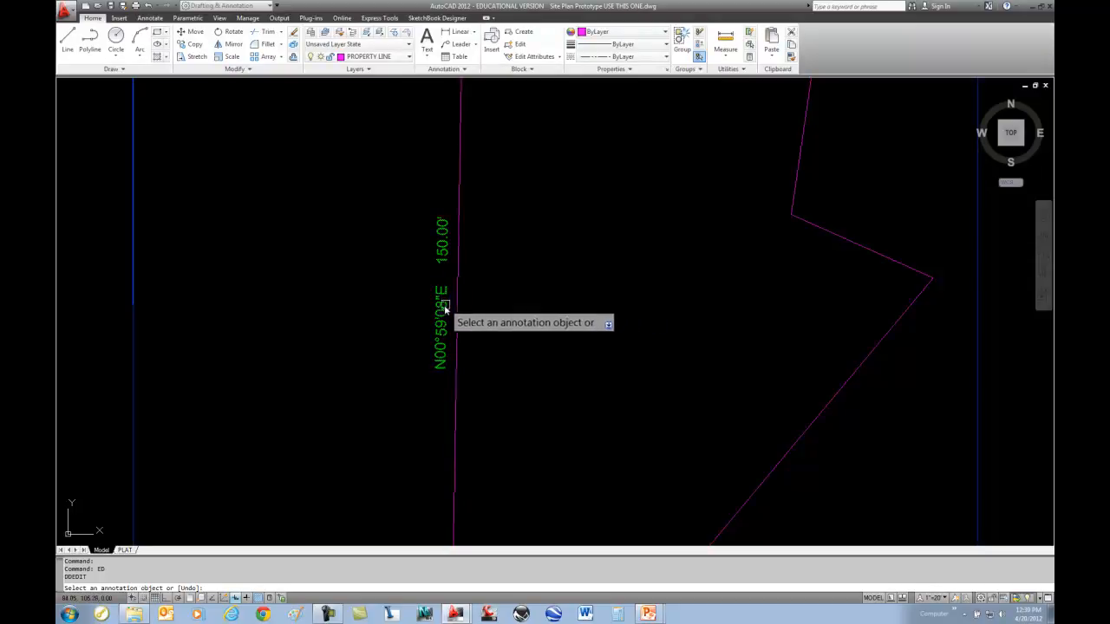
{"action": "right_click", "coordinate": [526, 340]}
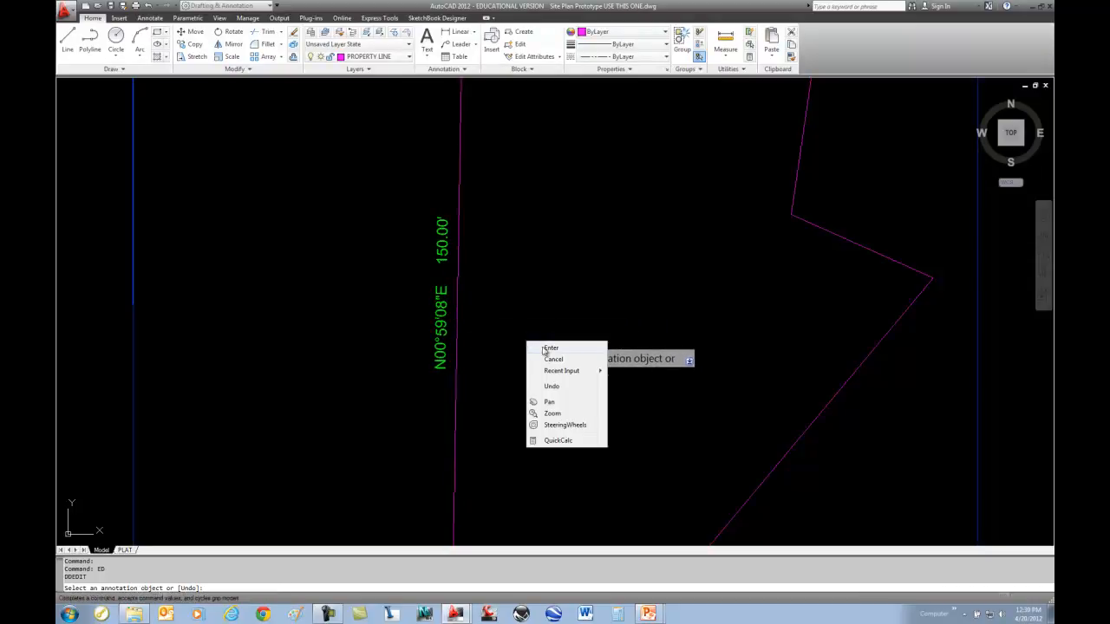
{"action": "left_click", "coordinate": [545, 348]}
{"action": "scroll", "coordinate": [552, 358], "scroll_direction": "down", "scroll_amount": 1}
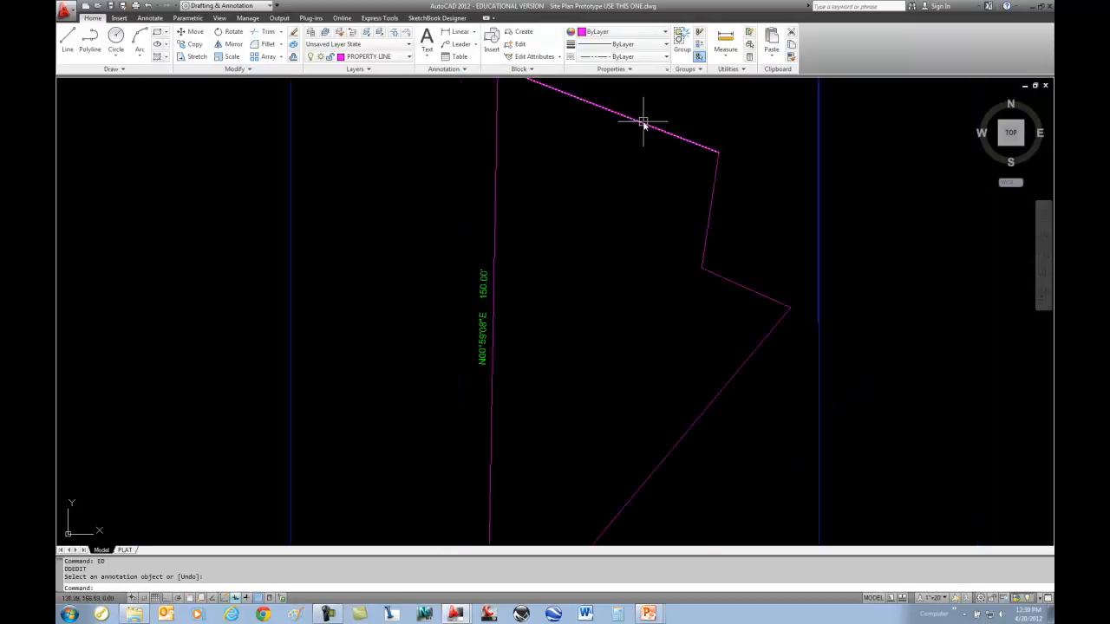
- Inspect the west property line's bearing and distance label up close and review the remaining unlabelled property lines within the whole boundary
{"action": "left_click", "coordinate": [151, 18]}
{"action": "left_click", "coordinate": [246, 52]}
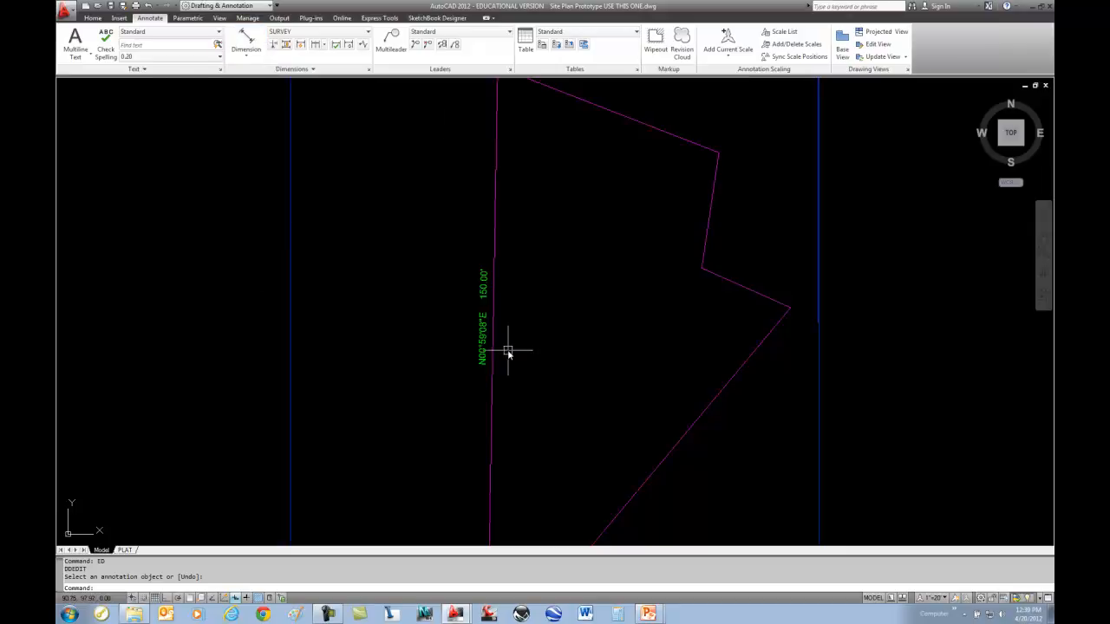
{"action": "scroll", "coordinate": [505, 349], "scroll_direction": "up", "scroll_amount": 2}
{"action": "scroll", "coordinate": [505, 350], "scroll_direction": "up", "scroll_amount": 2}
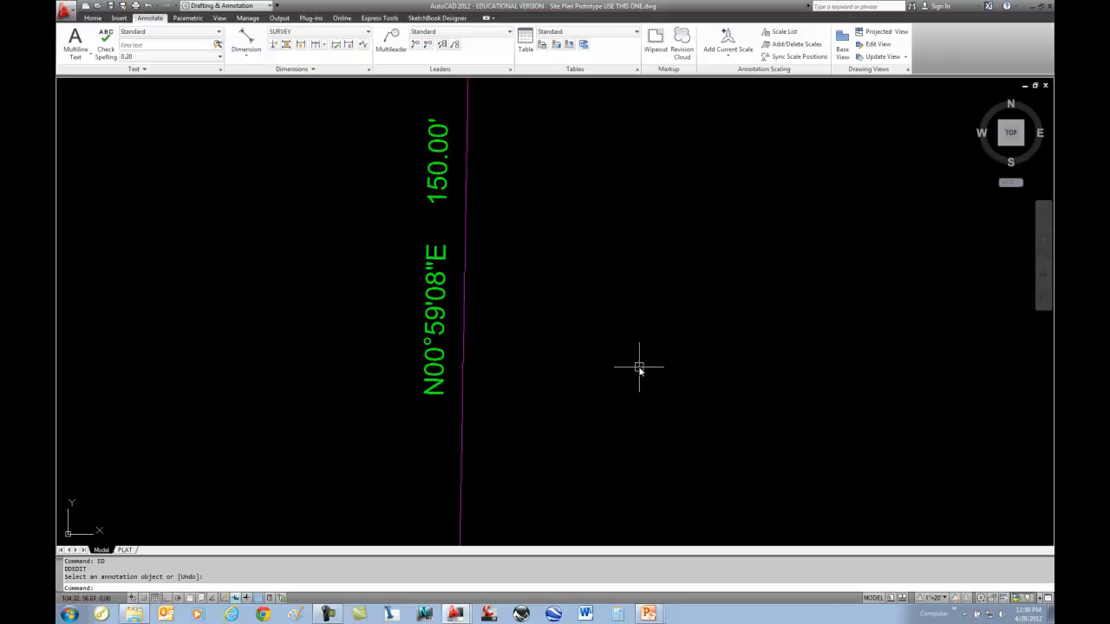
{"action": "scroll", "coordinate": [639, 369], "scroll_direction": "down", "scroll_amount": 8}
{"action": "scroll", "coordinate": [638, 367], "scroll_direction": "up", "scroll_amount": 3}
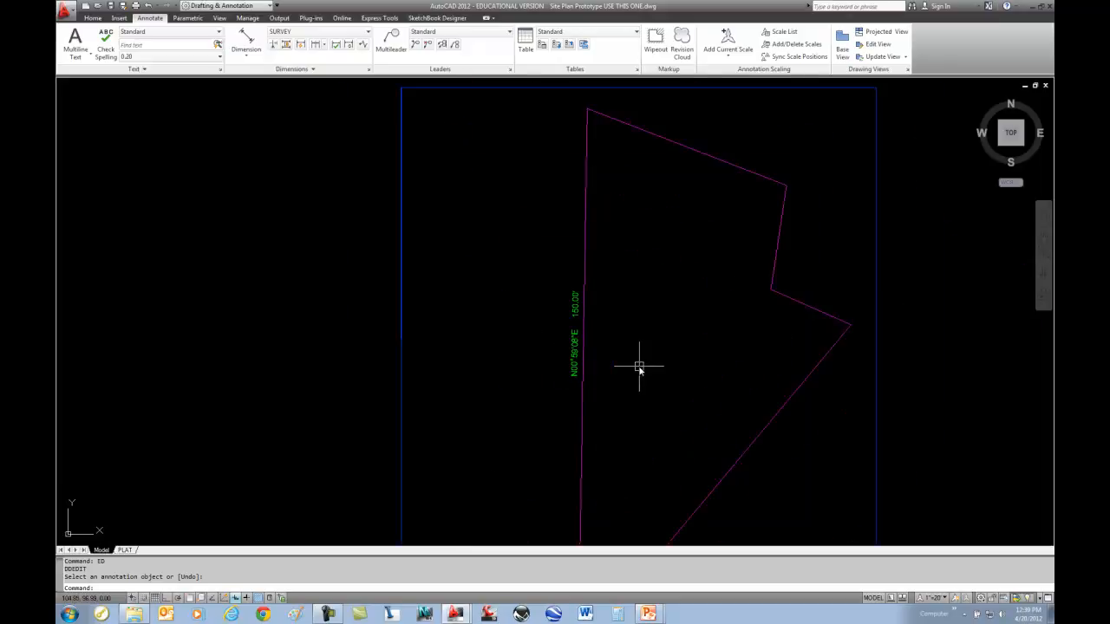
{"action": "left_click", "coordinate": [332, 615]}
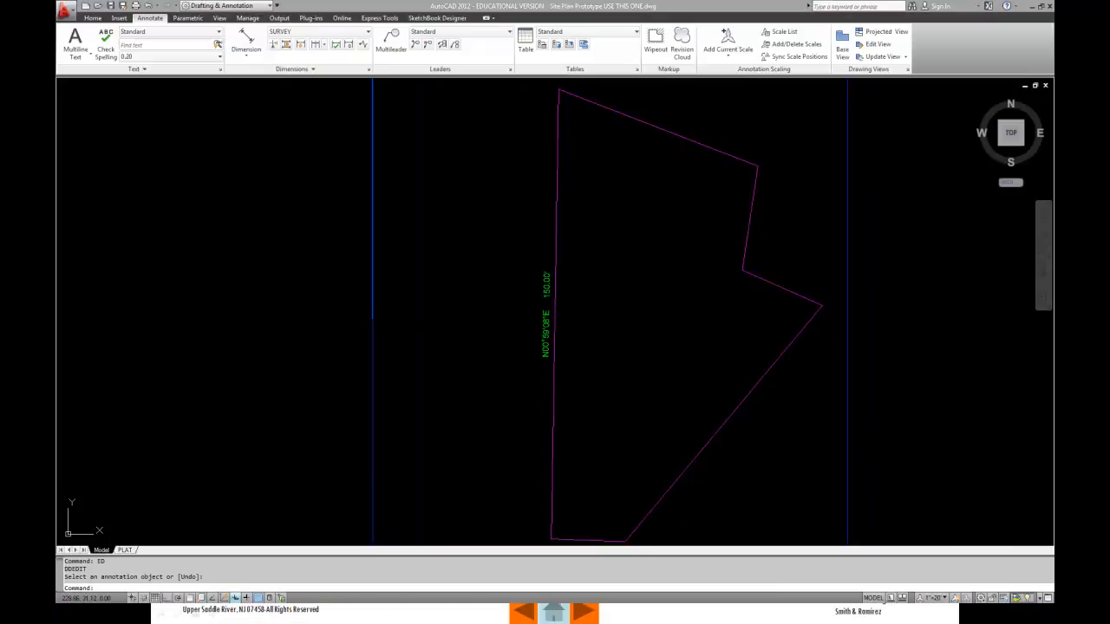
{"action": "left_click", "coordinate": [591, 496]}
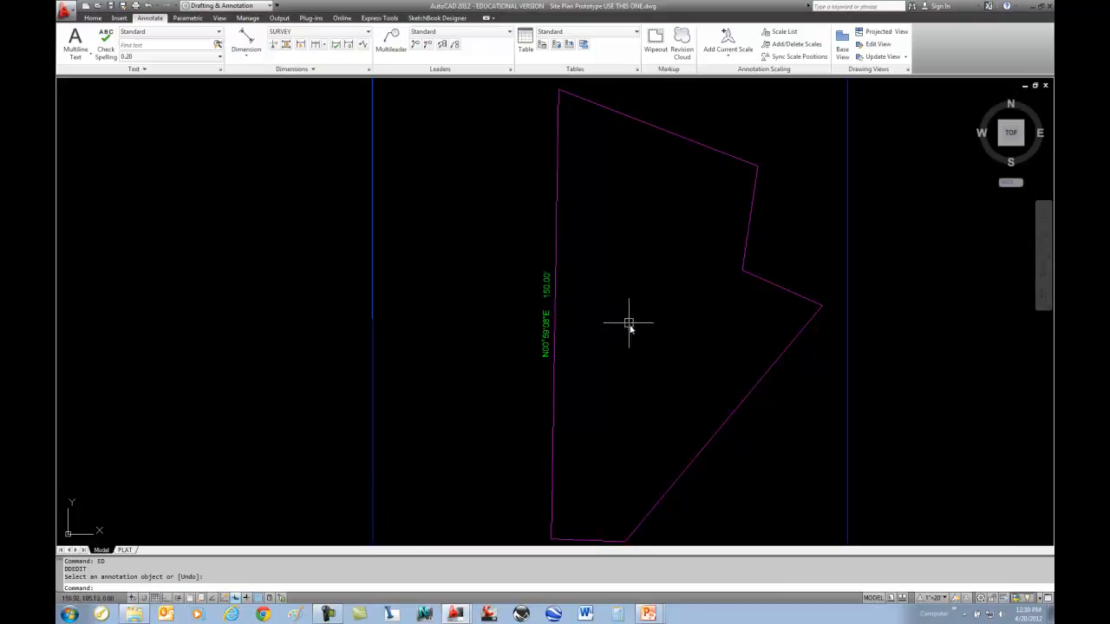
{"action": "scroll", "coordinate": [652, 334], "scroll_direction": "down", "scroll_amount": 2}
{"action": "scroll", "coordinate": [646, 332], "scroll_direction": "up", "scroll_amount": 2}
{"action": "mouse_move", "coordinate": [632, 324]}
{"action": "middle_mouse_down"}
{"action": "mouse_move", "coordinate": [546, 315]}
{"action": "mouse_move", "coordinate": [552, 322]}
{"action": "middle_mouse_up"}
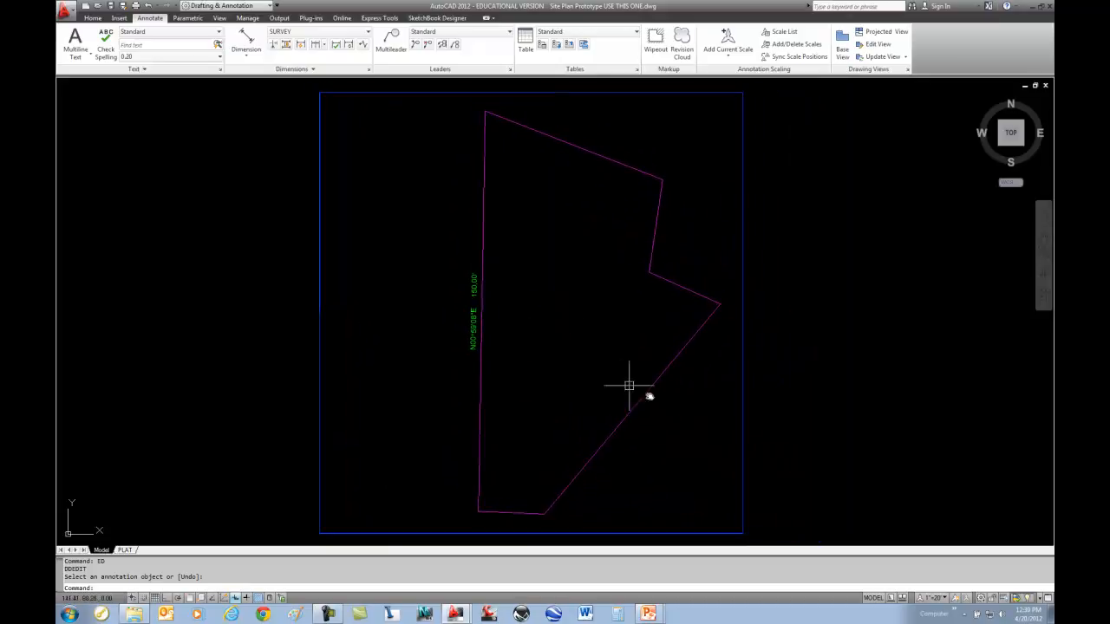